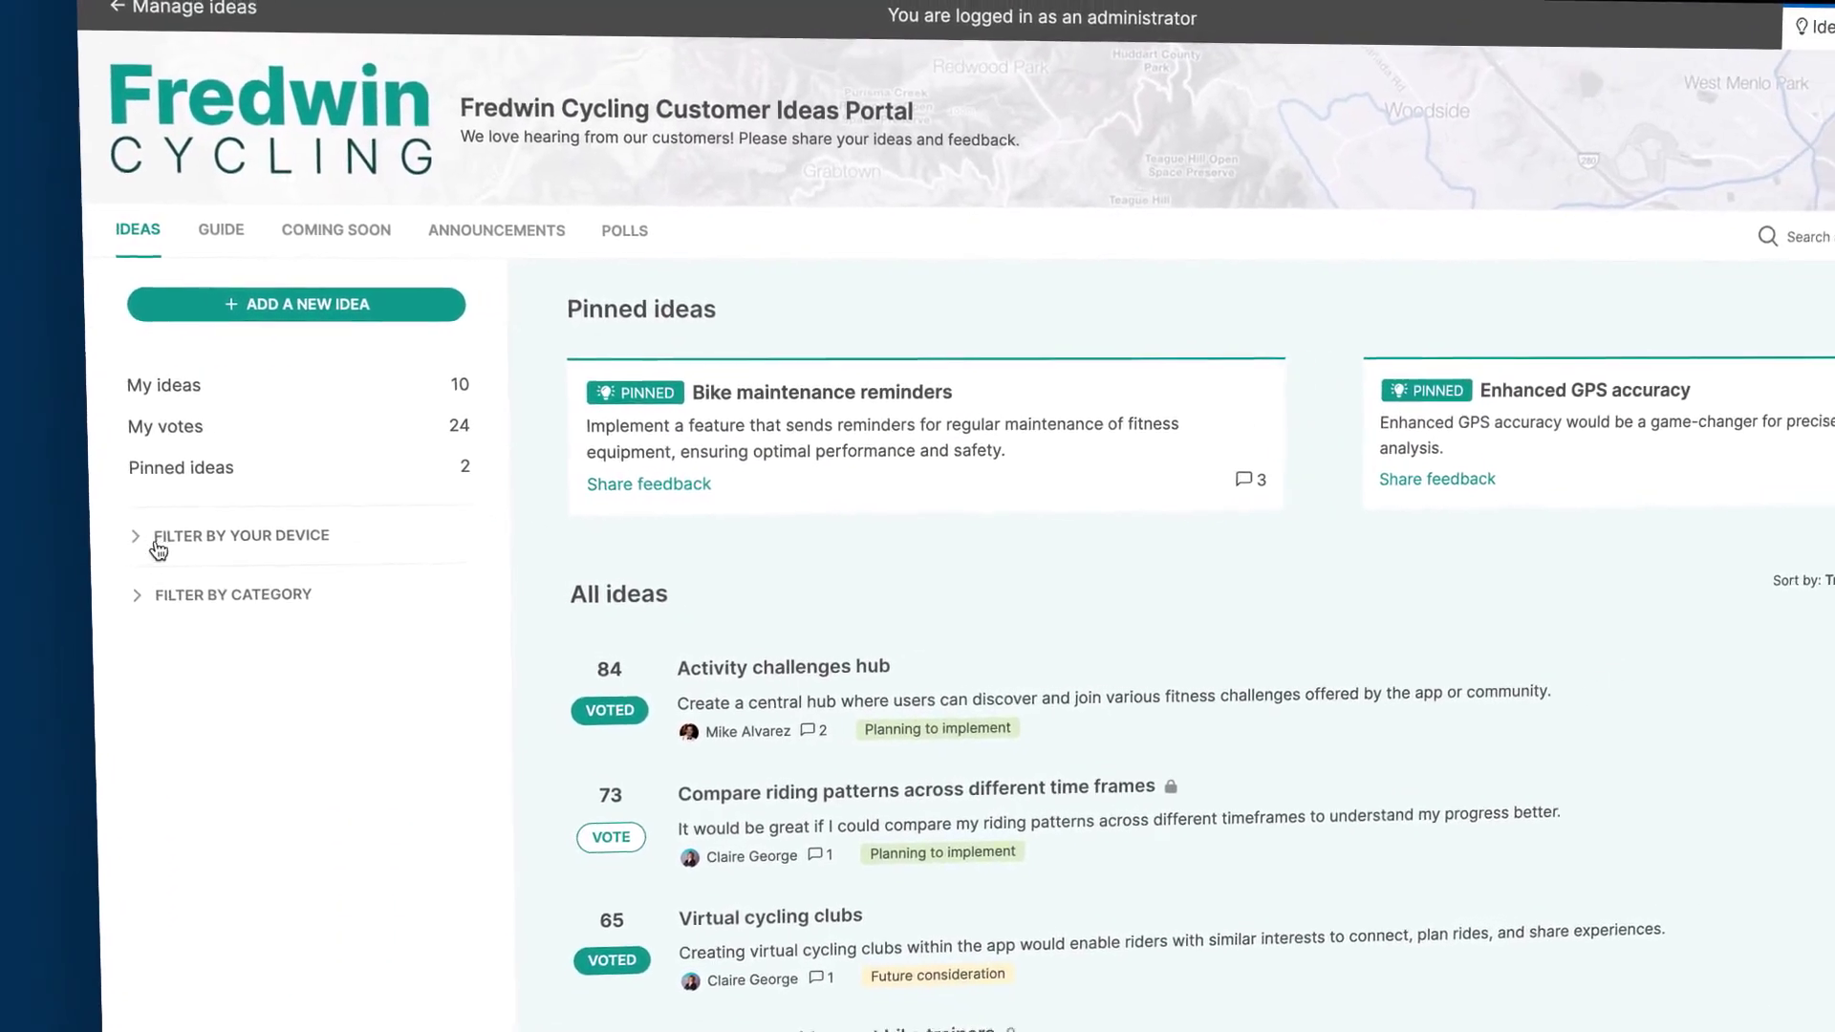
Expand the device and category counts, search 'Home screen', vote Customize home screen to 48, start a new idea
{"action": "left_click", "coordinate": [178, 551]}
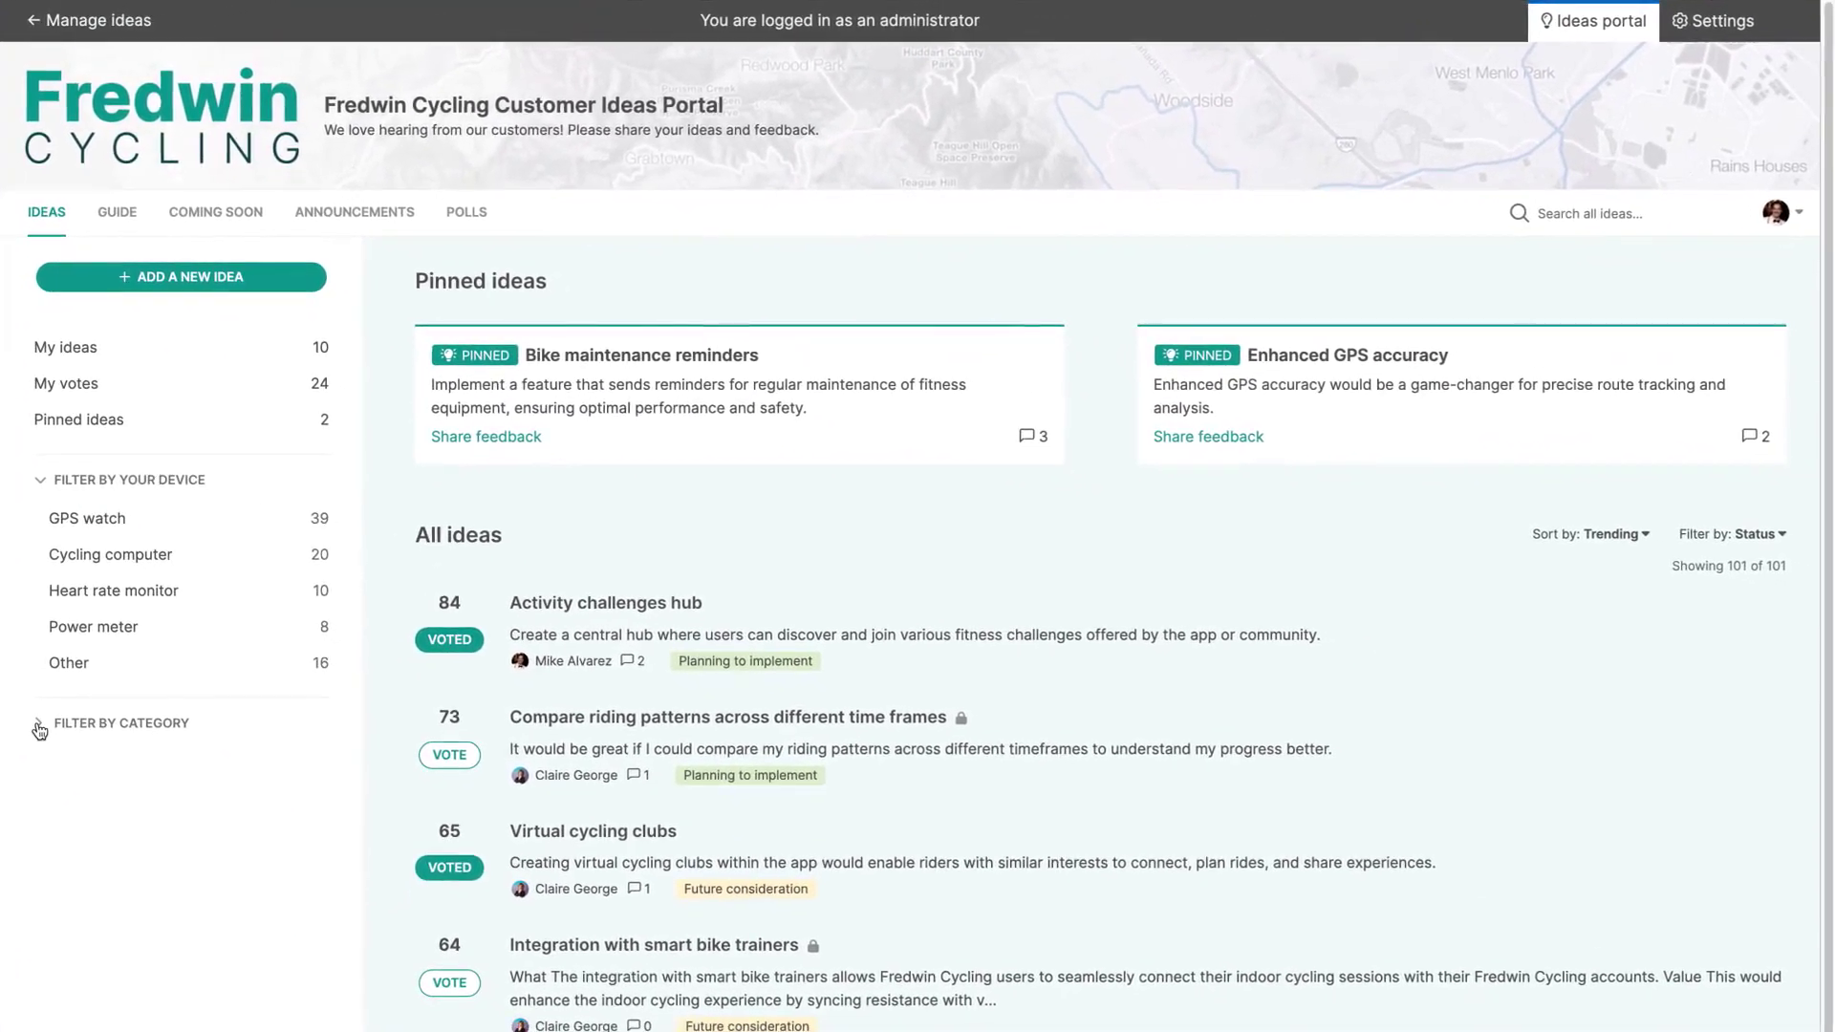
{"action": "left_click", "coordinate": [75, 756]}
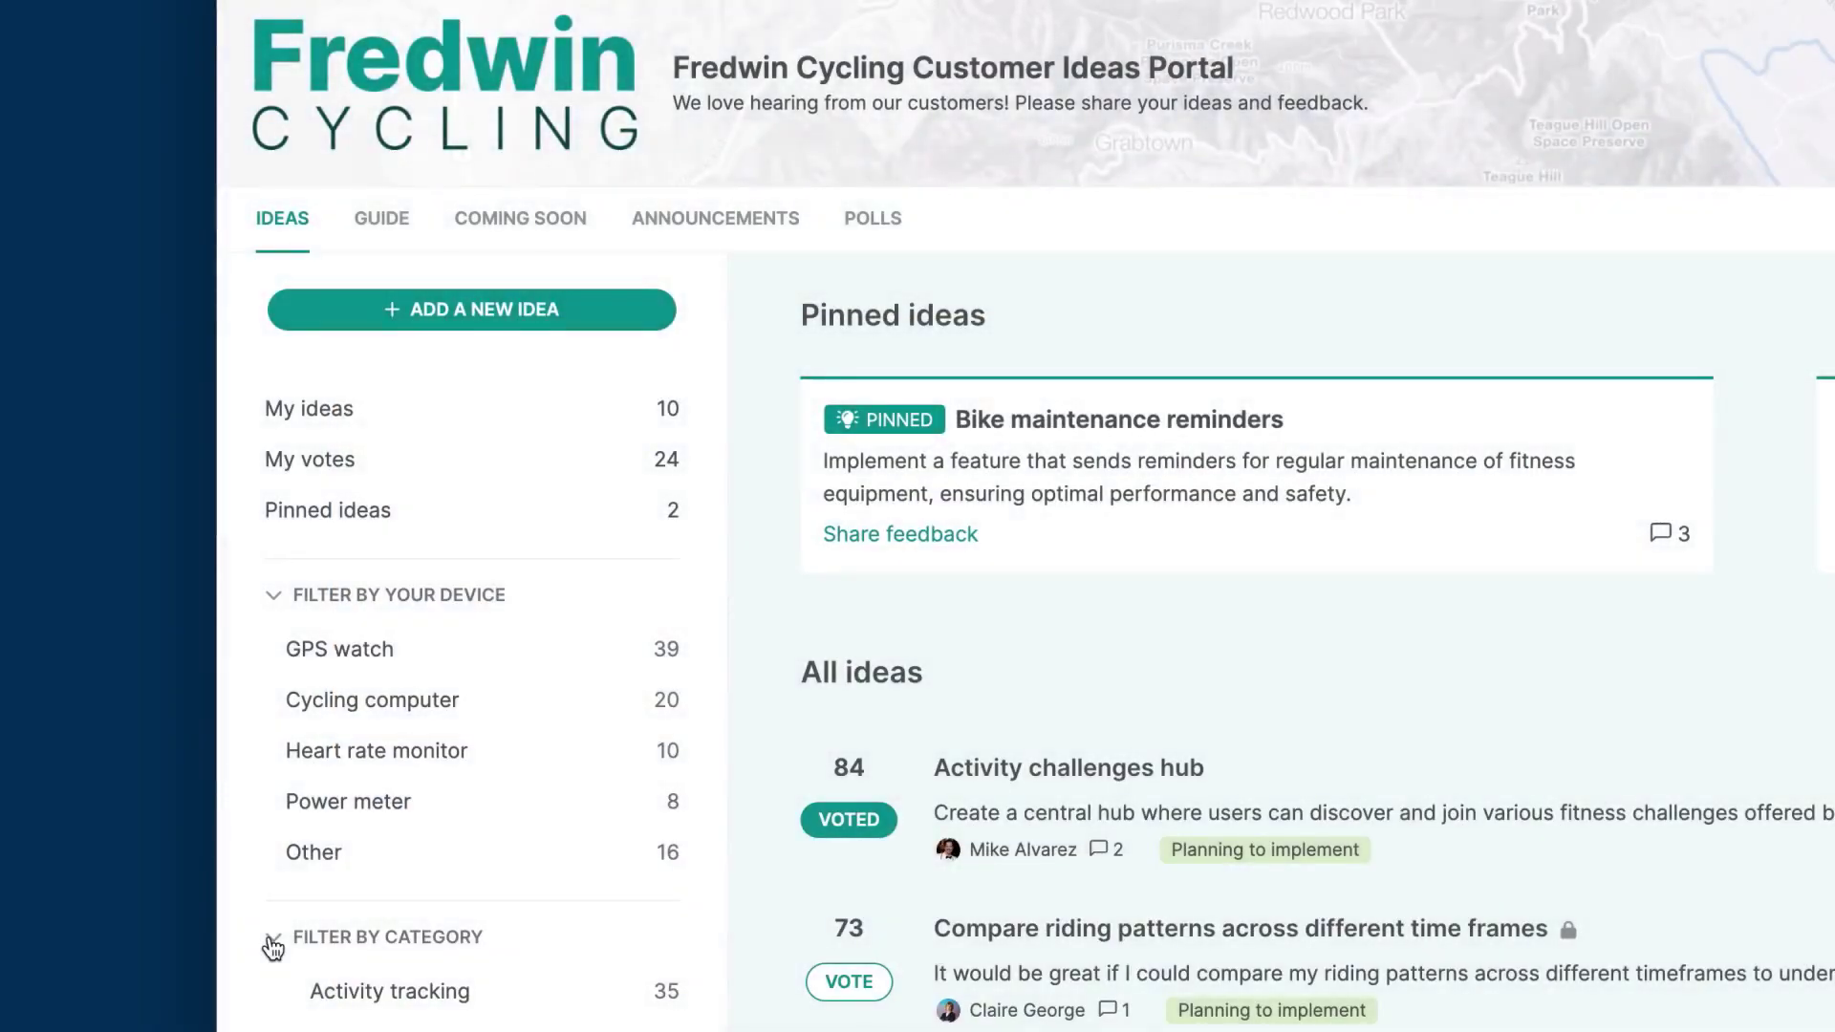
{"action": "left_click", "coordinate": [1798, 130]}
{"action": "type", "text": "Home screen"}
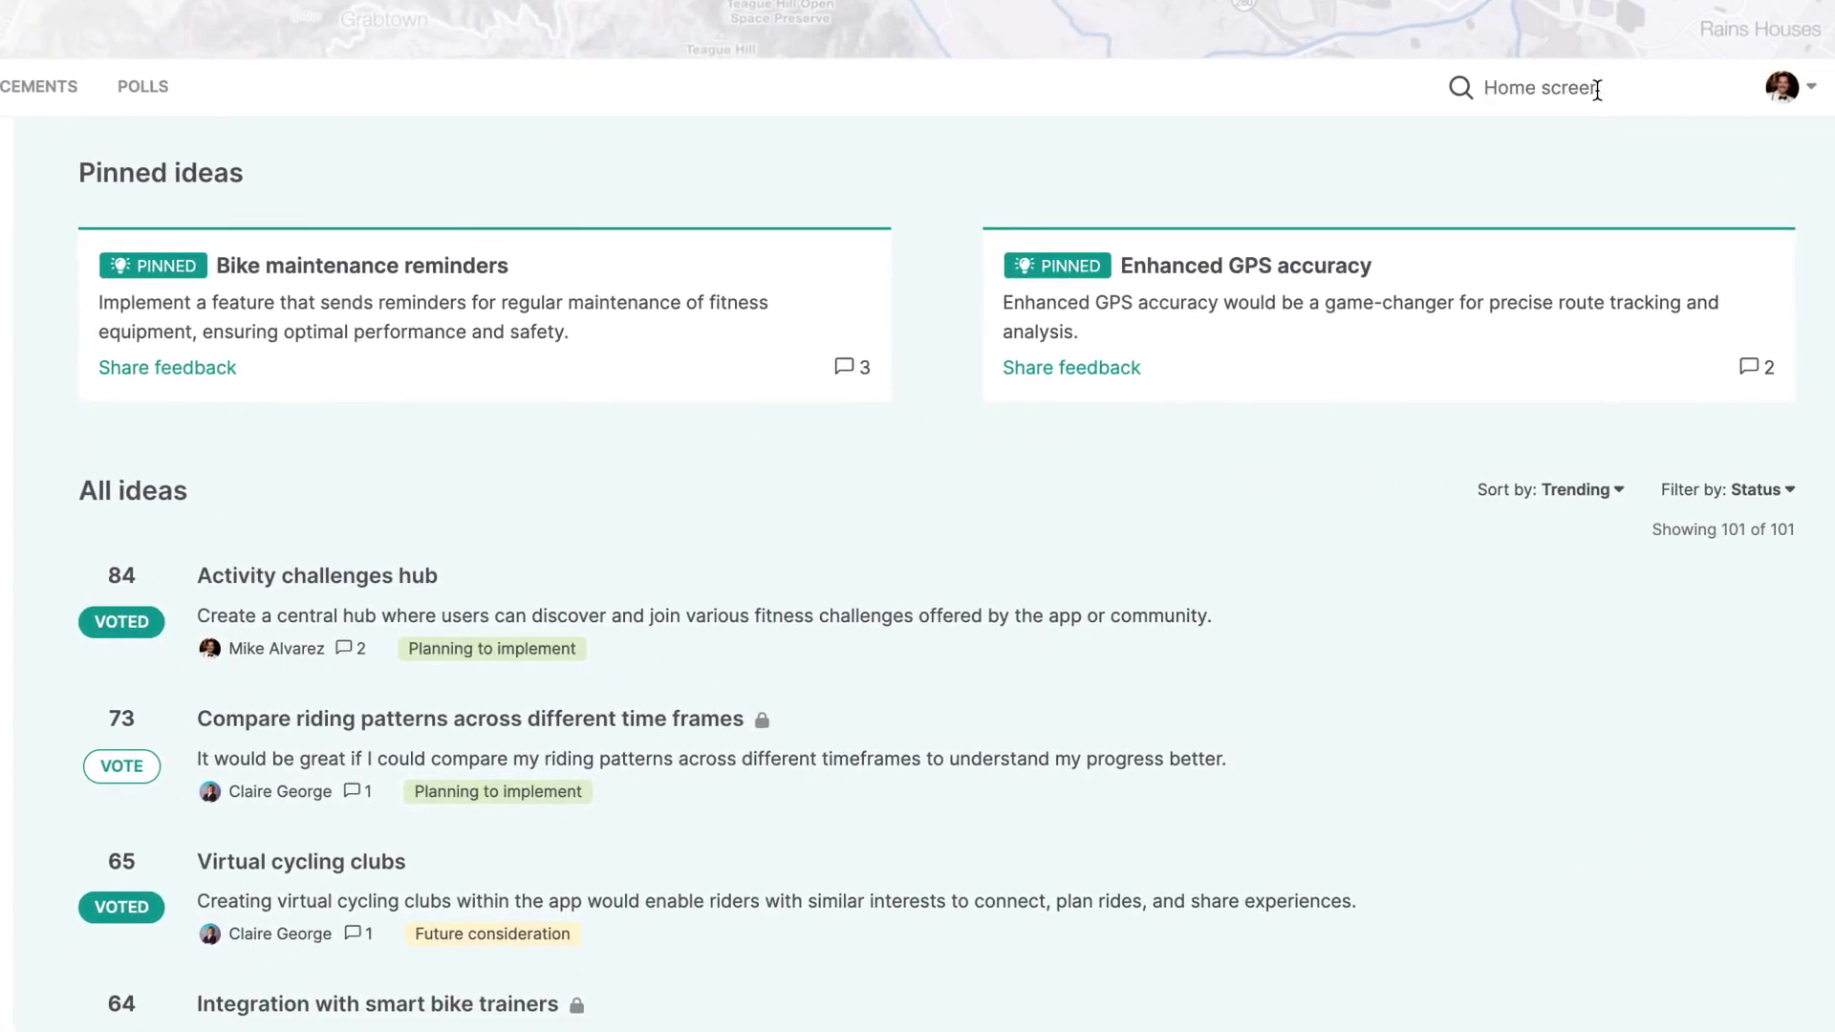
{"action": "key", "text": "Return"}
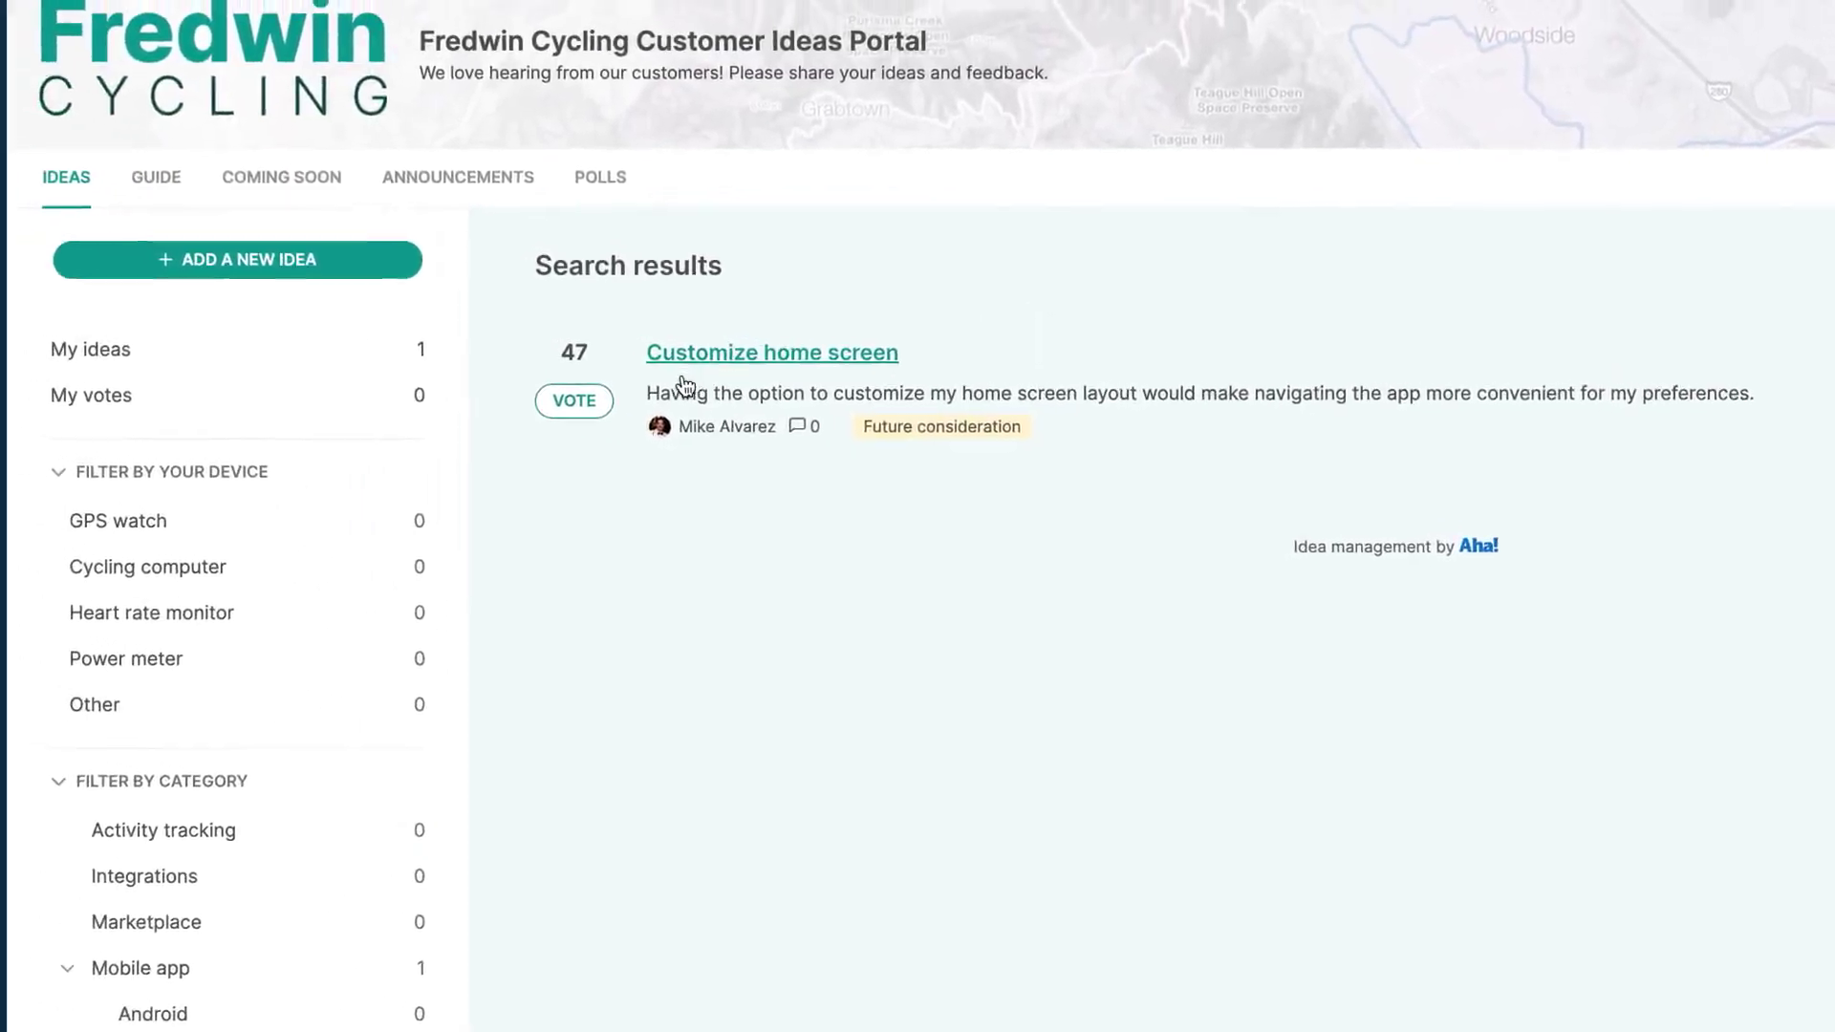
{"action": "left_click", "coordinate": [755, 435]}
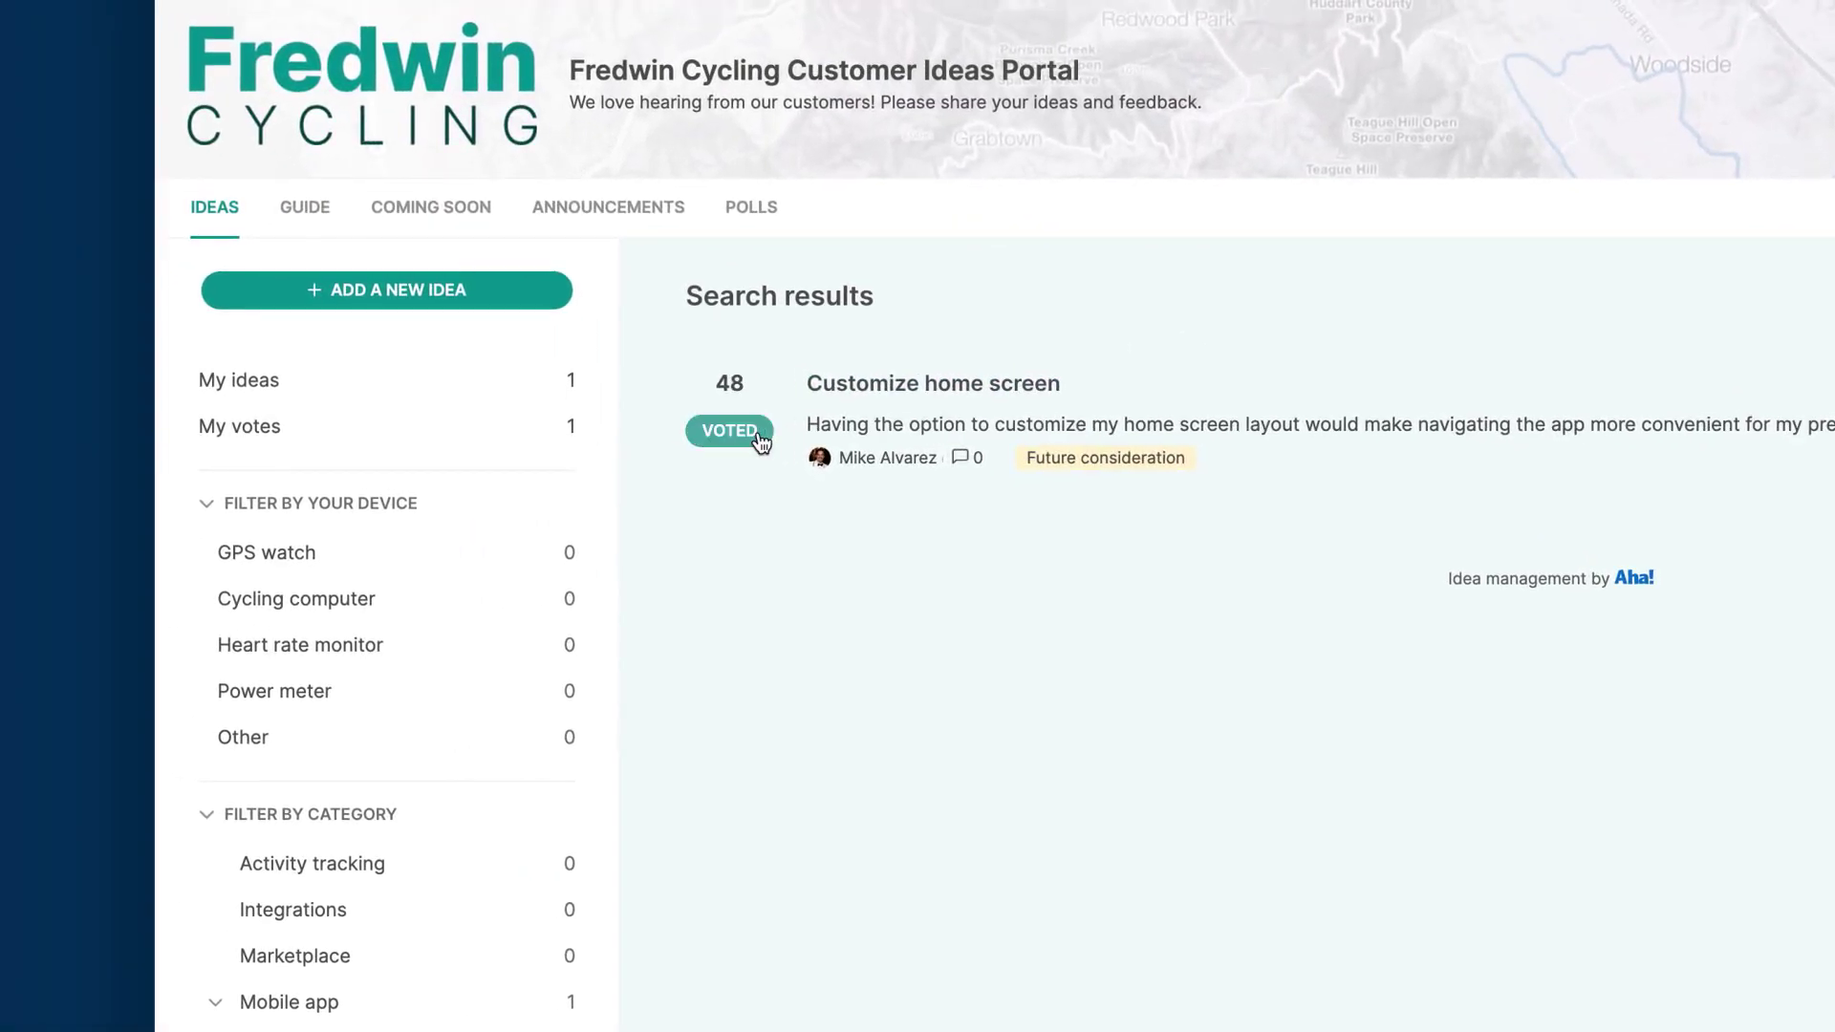
{"action": "left_click", "coordinate": [512, 292]}
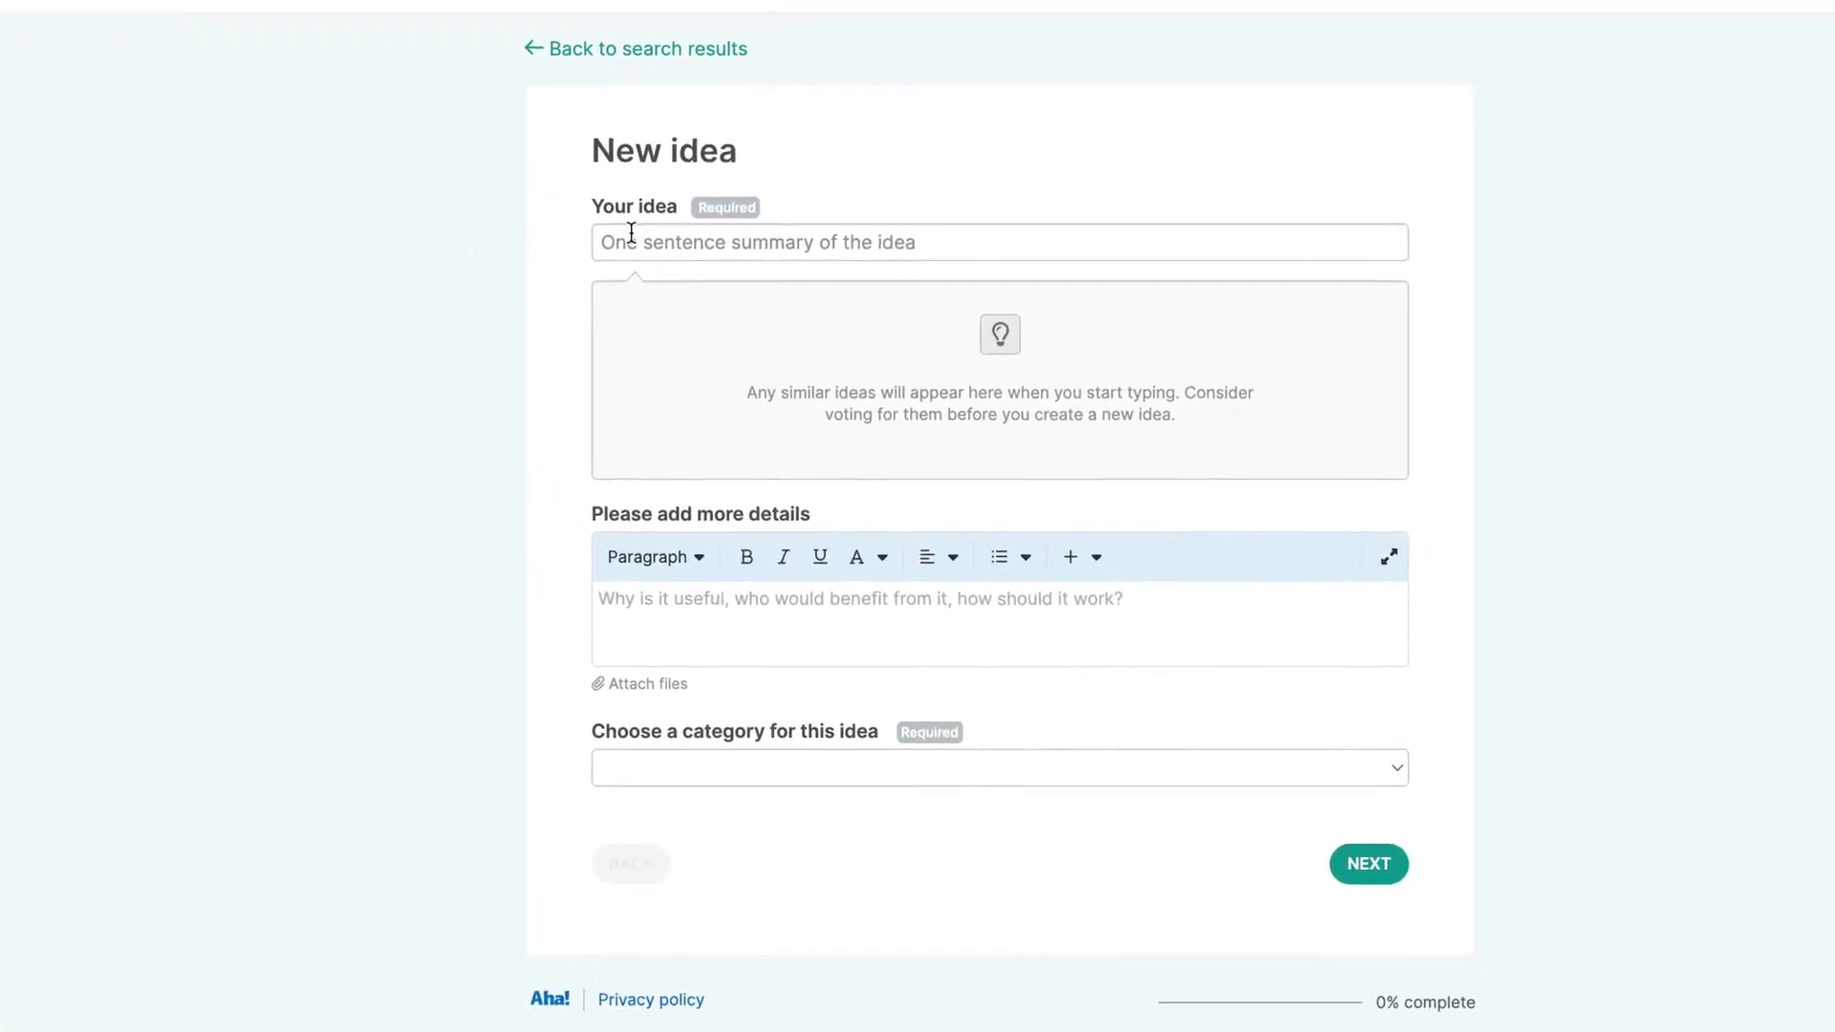
Enter the summary 'Training dashboard' with details about simplifying progress tracking and assessment
{"action": "left_click", "coordinate": [631, 242]}
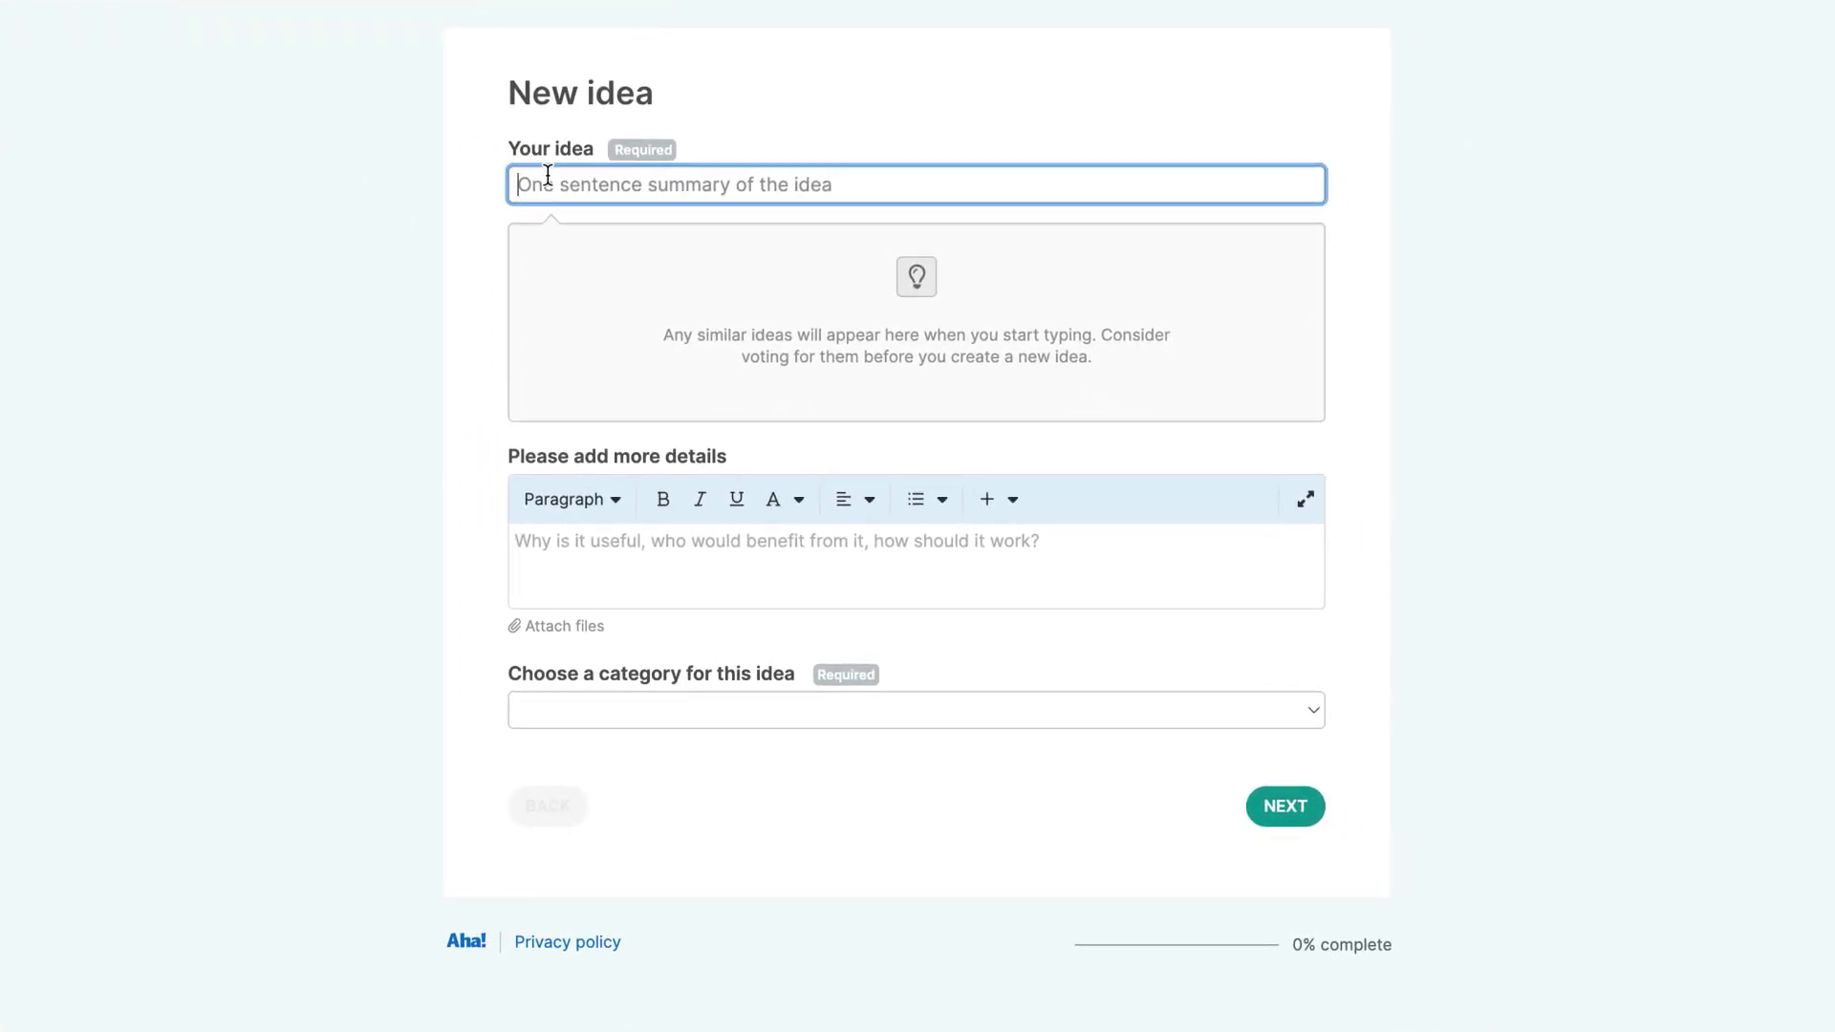
{"action": "type", "text": "Training dashboard"}
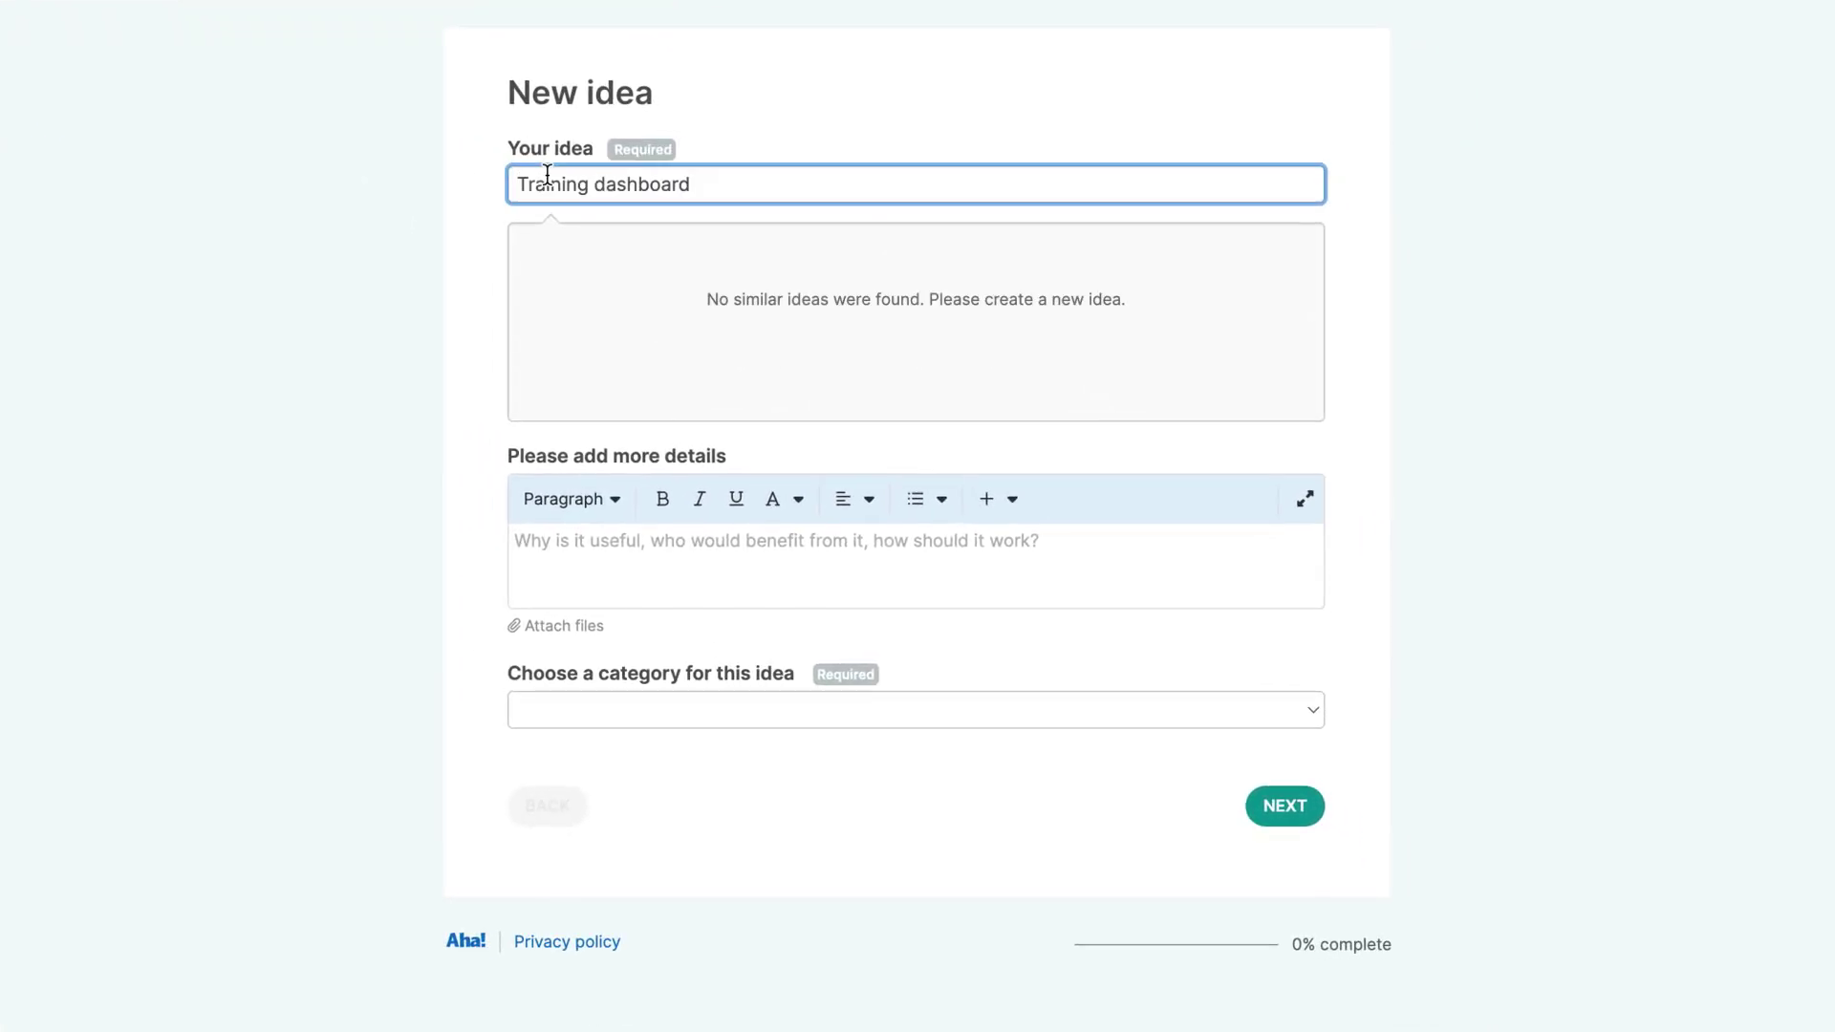
{"action": "left_click", "coordinate": [524, 549]}
{"action": "type", "text": "Having a dedicated training dashboard would simplify tracking and assessing my progress."}
{"action": "left_click", "coordinate": [473, 617]}
File the idea under Activity tracking for GPS watch users and submit it
{"action": "left_click", "coordinate": [533, 709]}
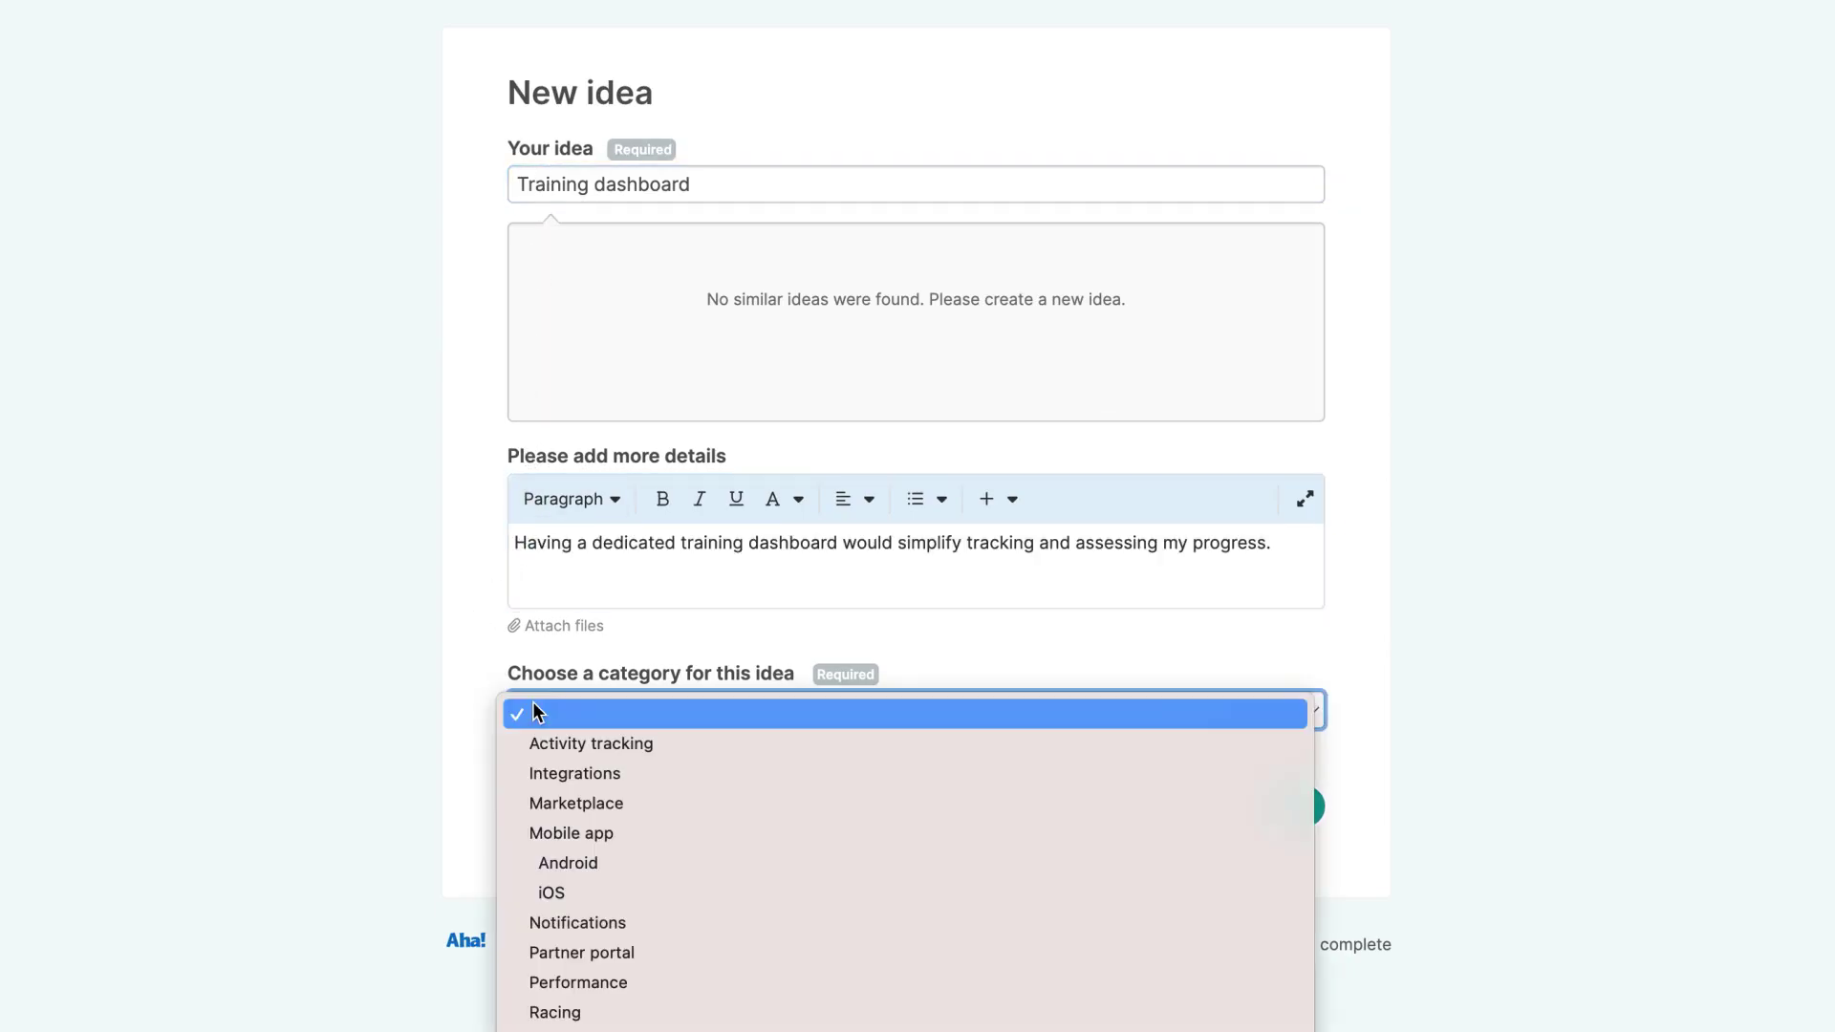
{"action": "left_click", "coordinate": [547, 742]}
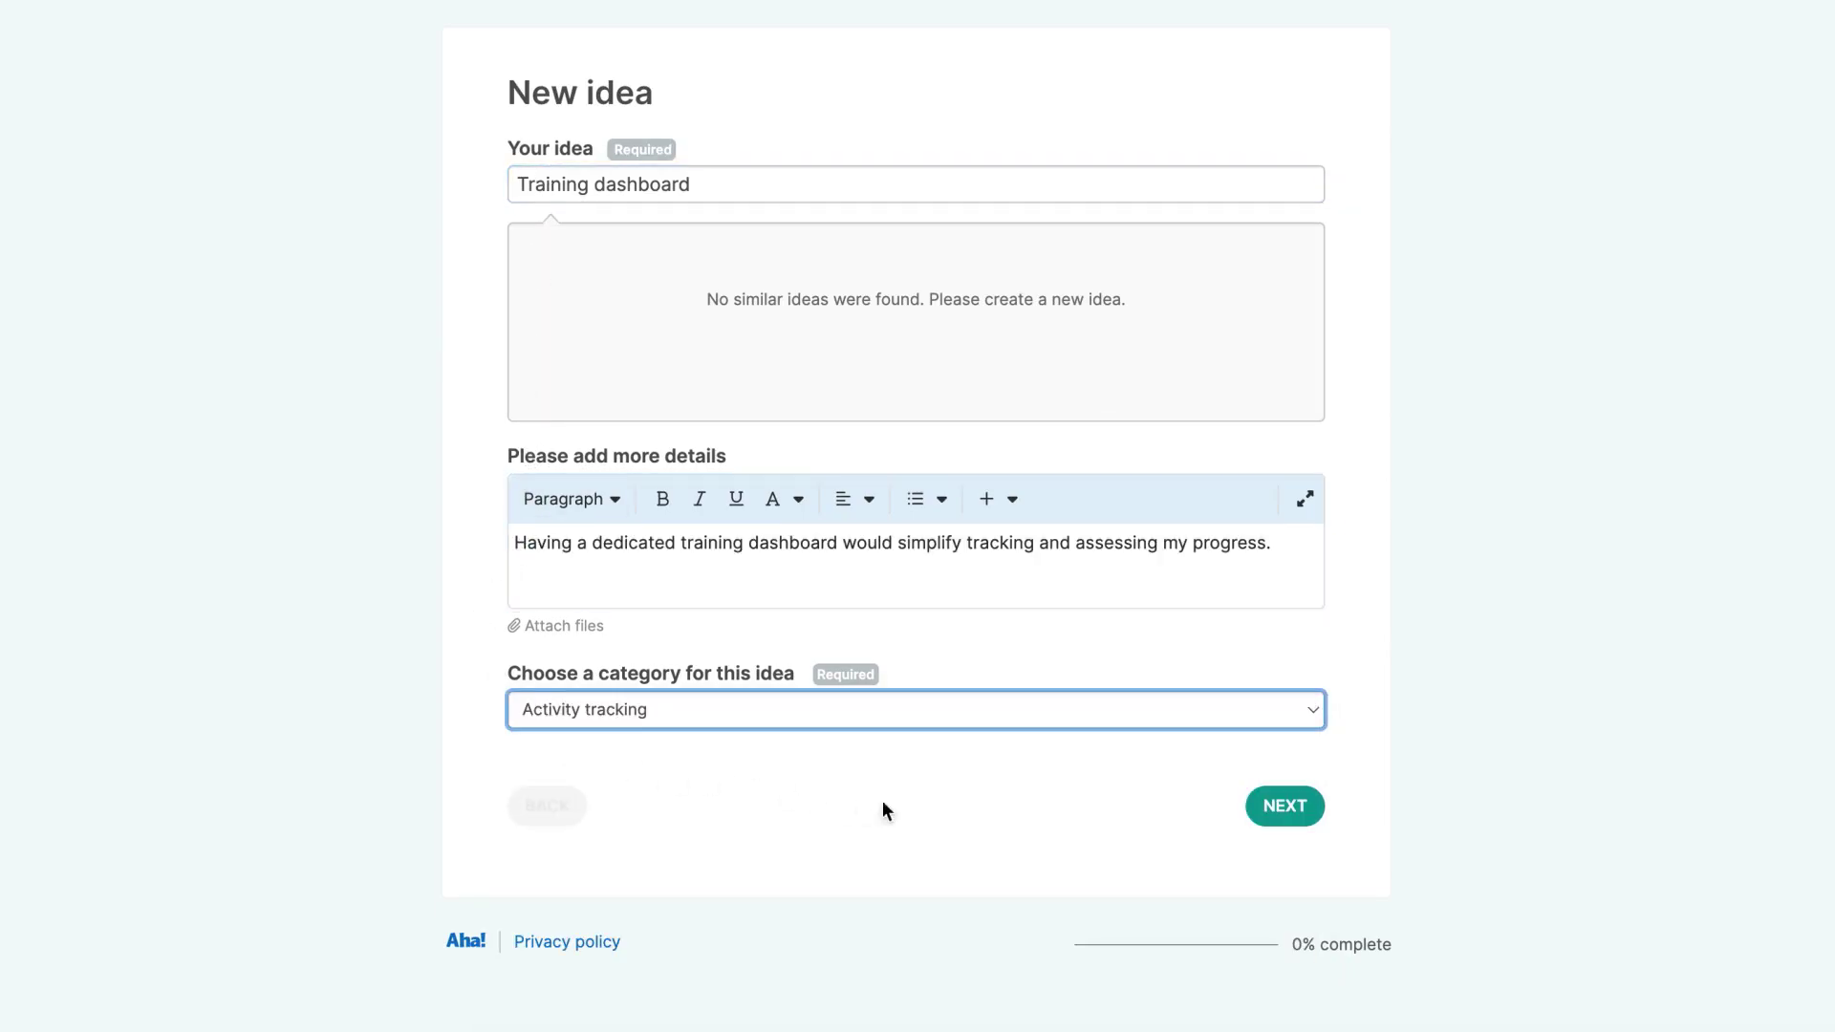
{"action": "left_click", "coordinate": [1268, 809]}
{"action": "left_click", "coordinate": [1195, 253]}
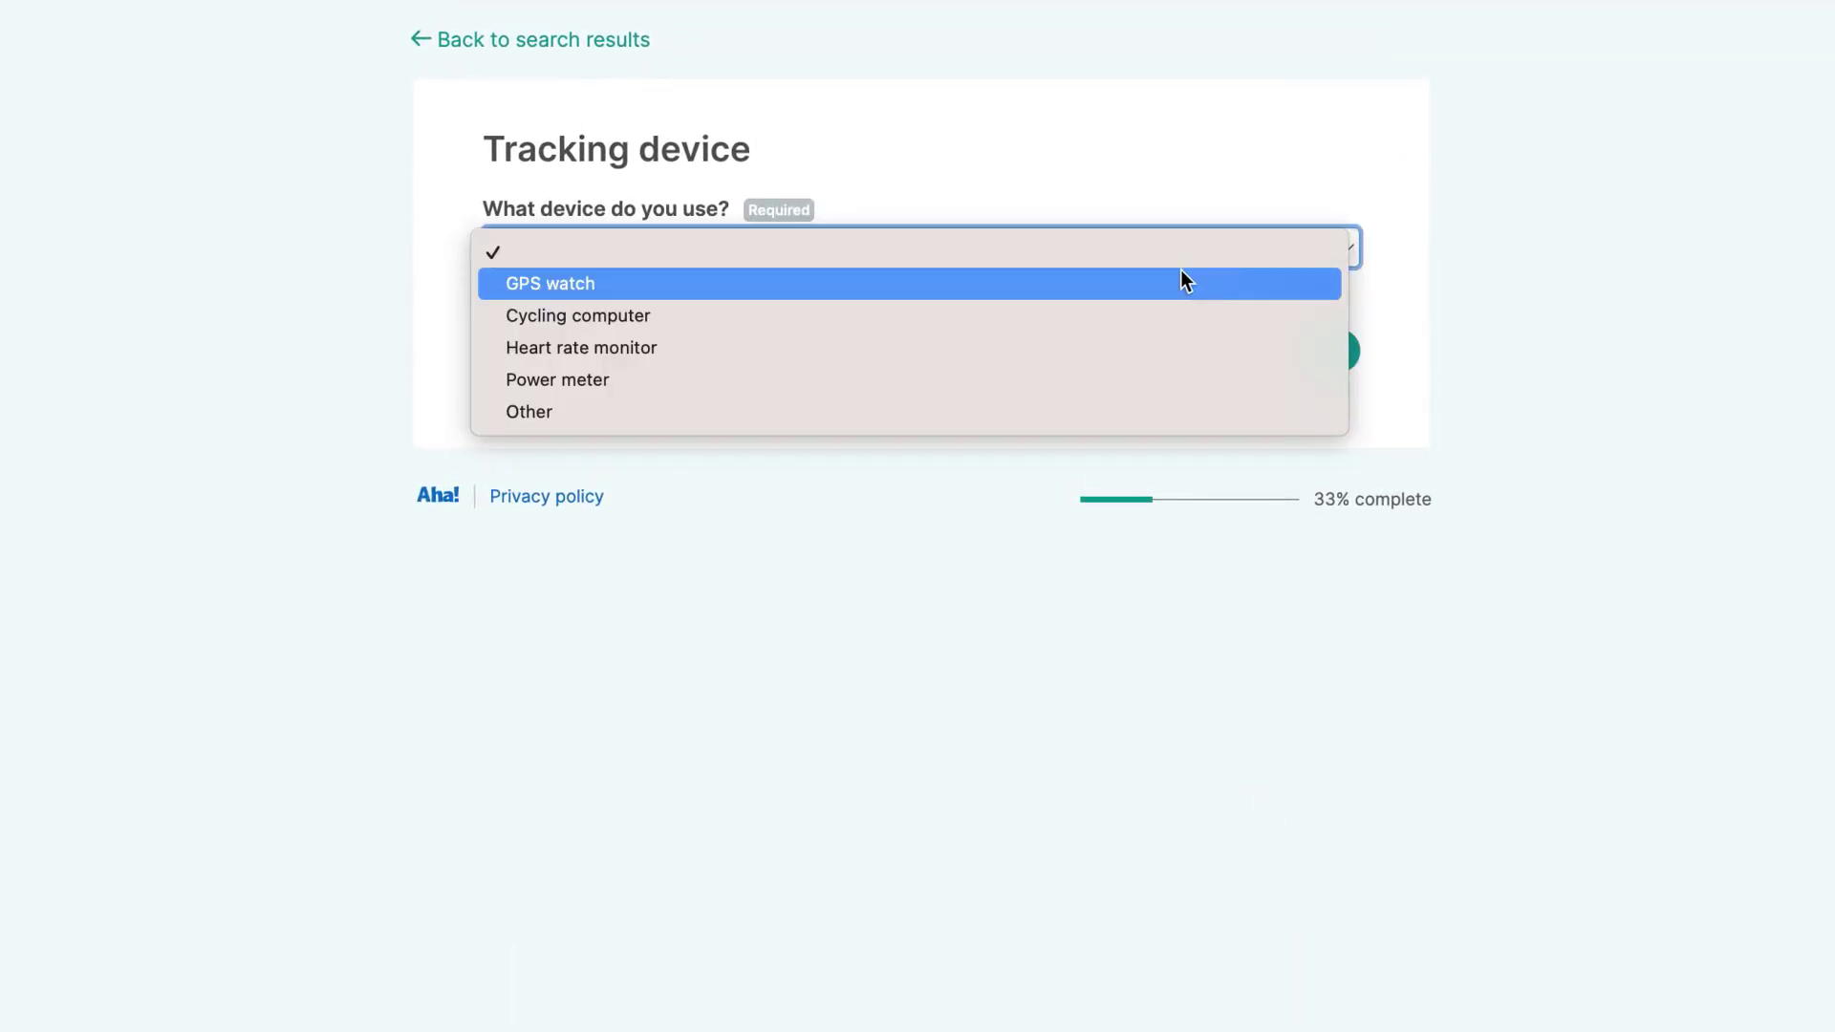
{"action": "left_click", "coordinate": [1180, 277]}
{"action": "left_click", "coordinate": [1291, 365]}
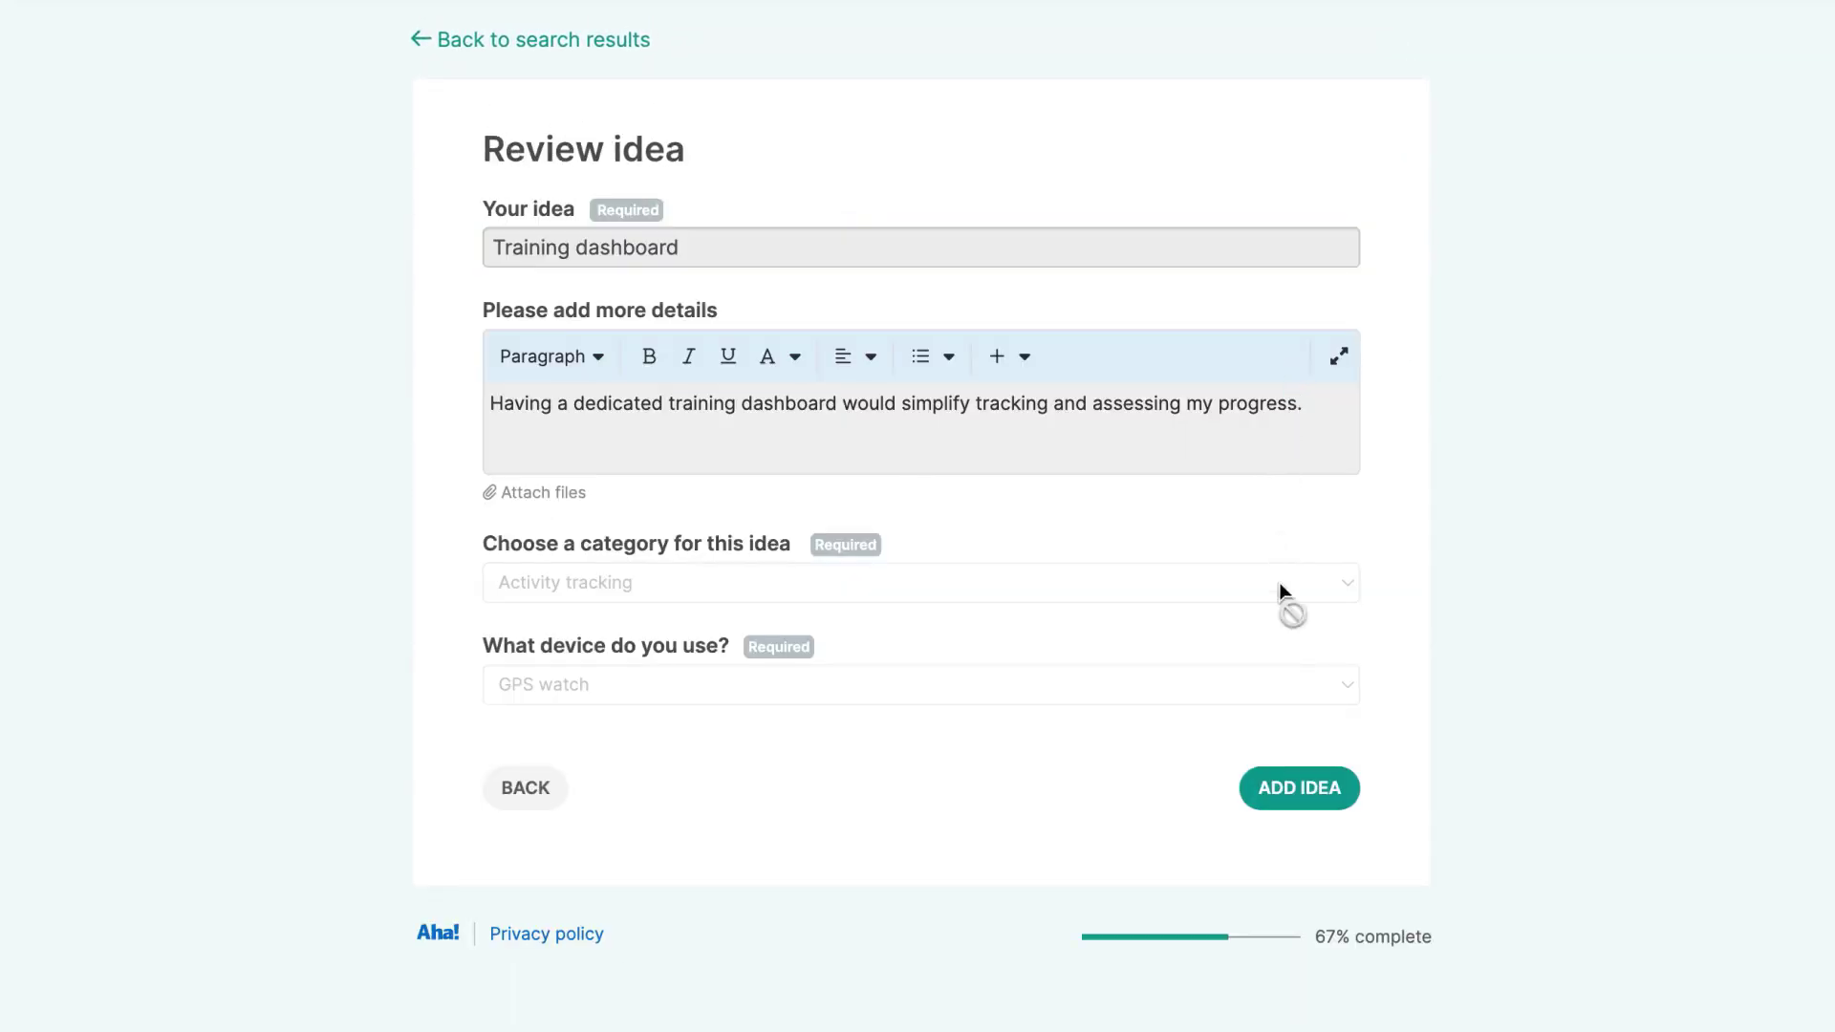
{"action": "left_click", "coordinate": [1297, 803]}
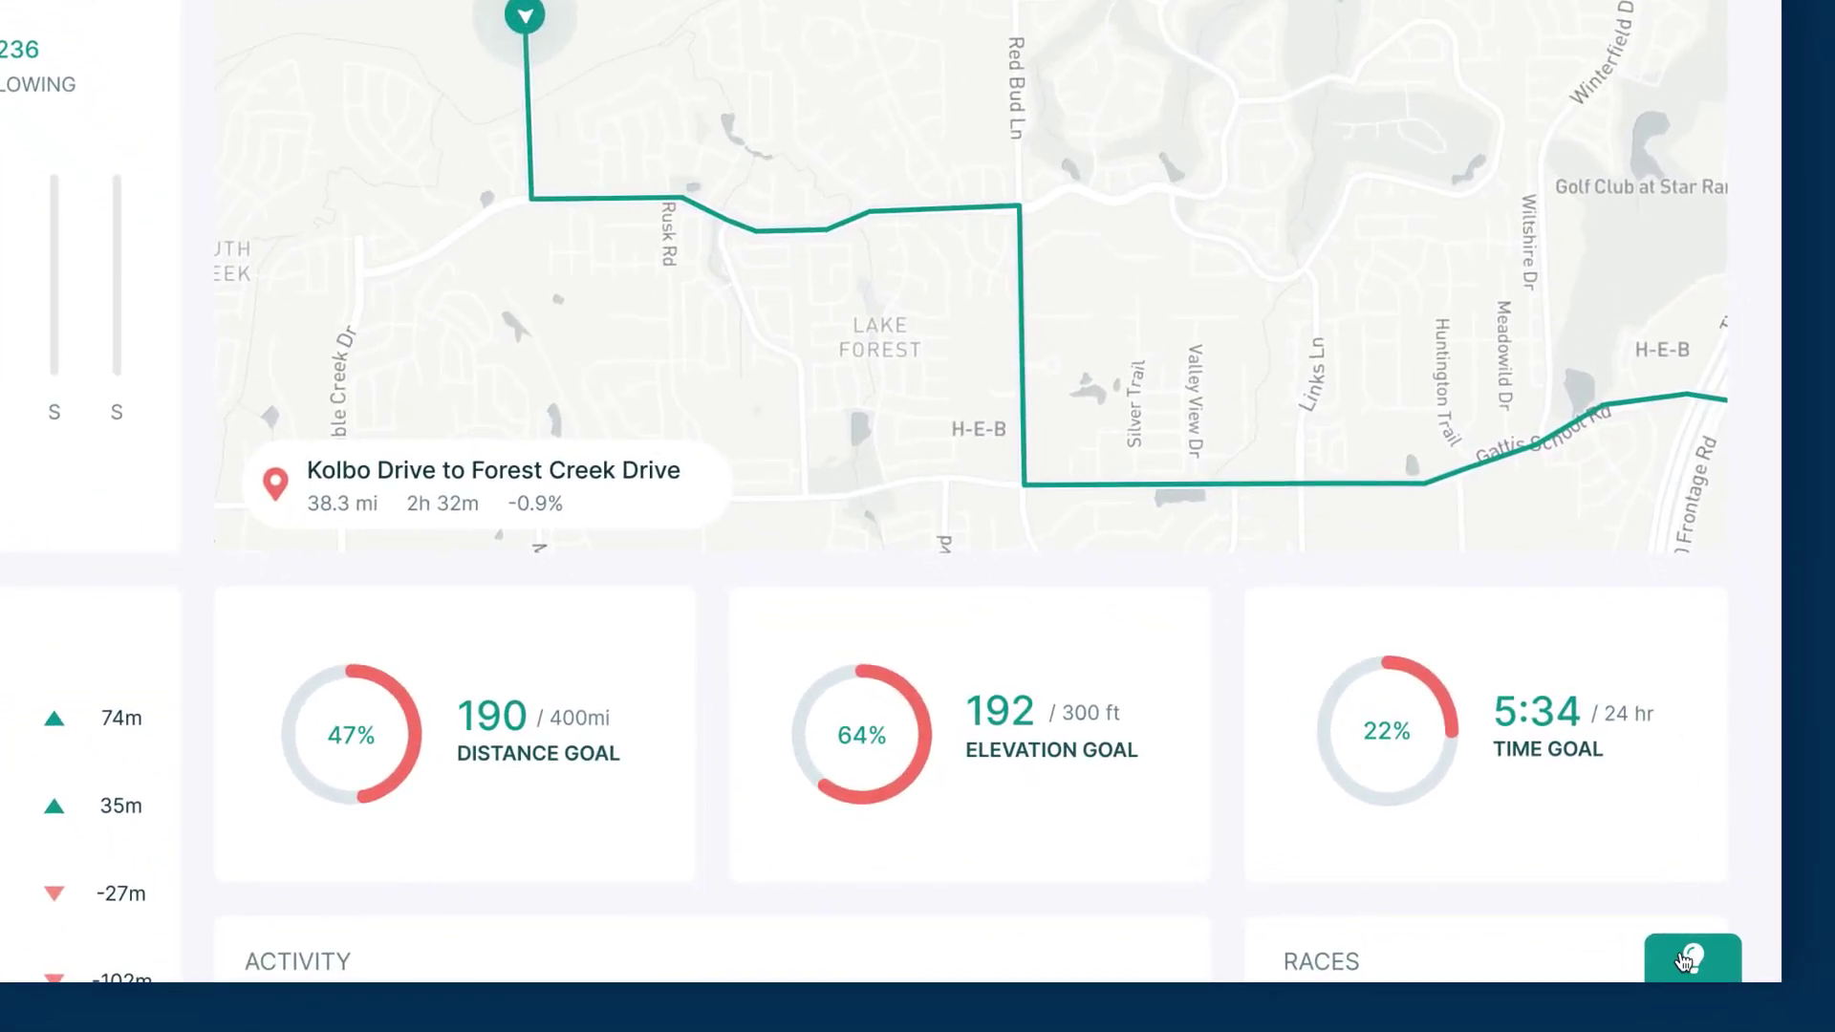
Submit the prefilled 'Show my cycling team's stats' idea from the cycling app's lightbulb button
{"action": "left_click", "coordinate": [1686, 959]}
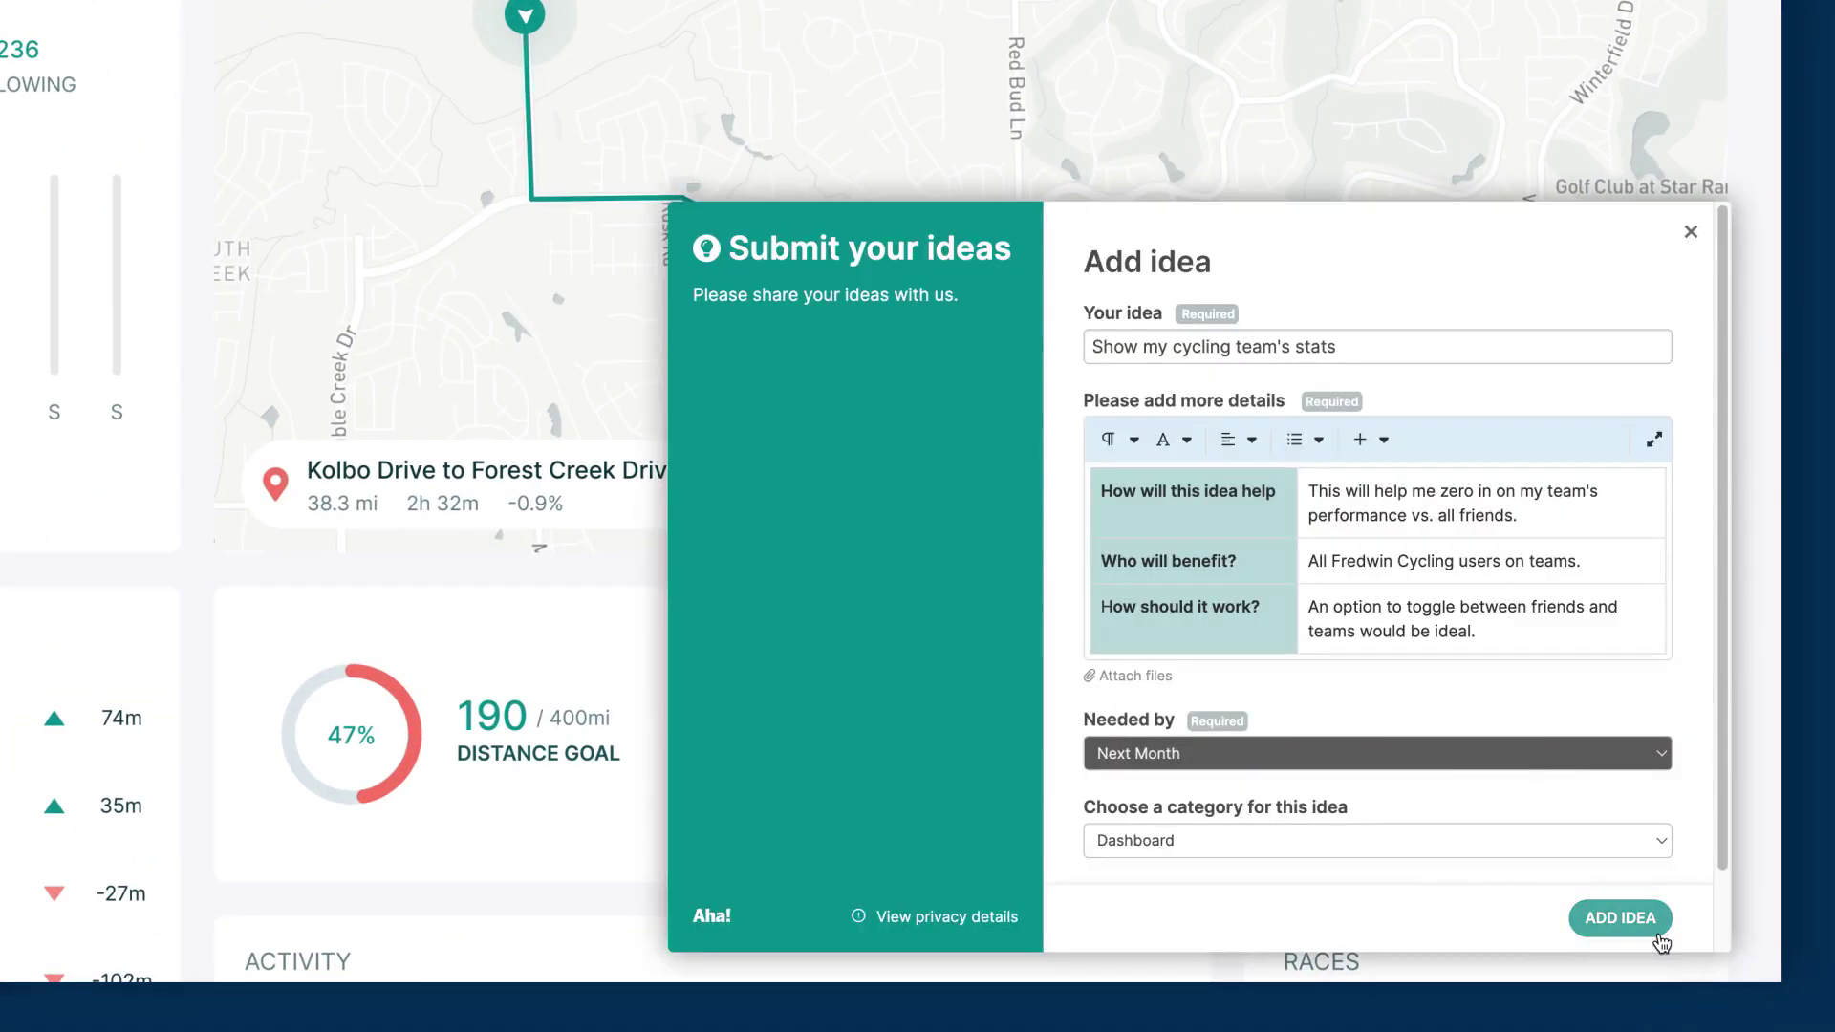
{"action": "left_click", "coordinate": [1661, 936]}
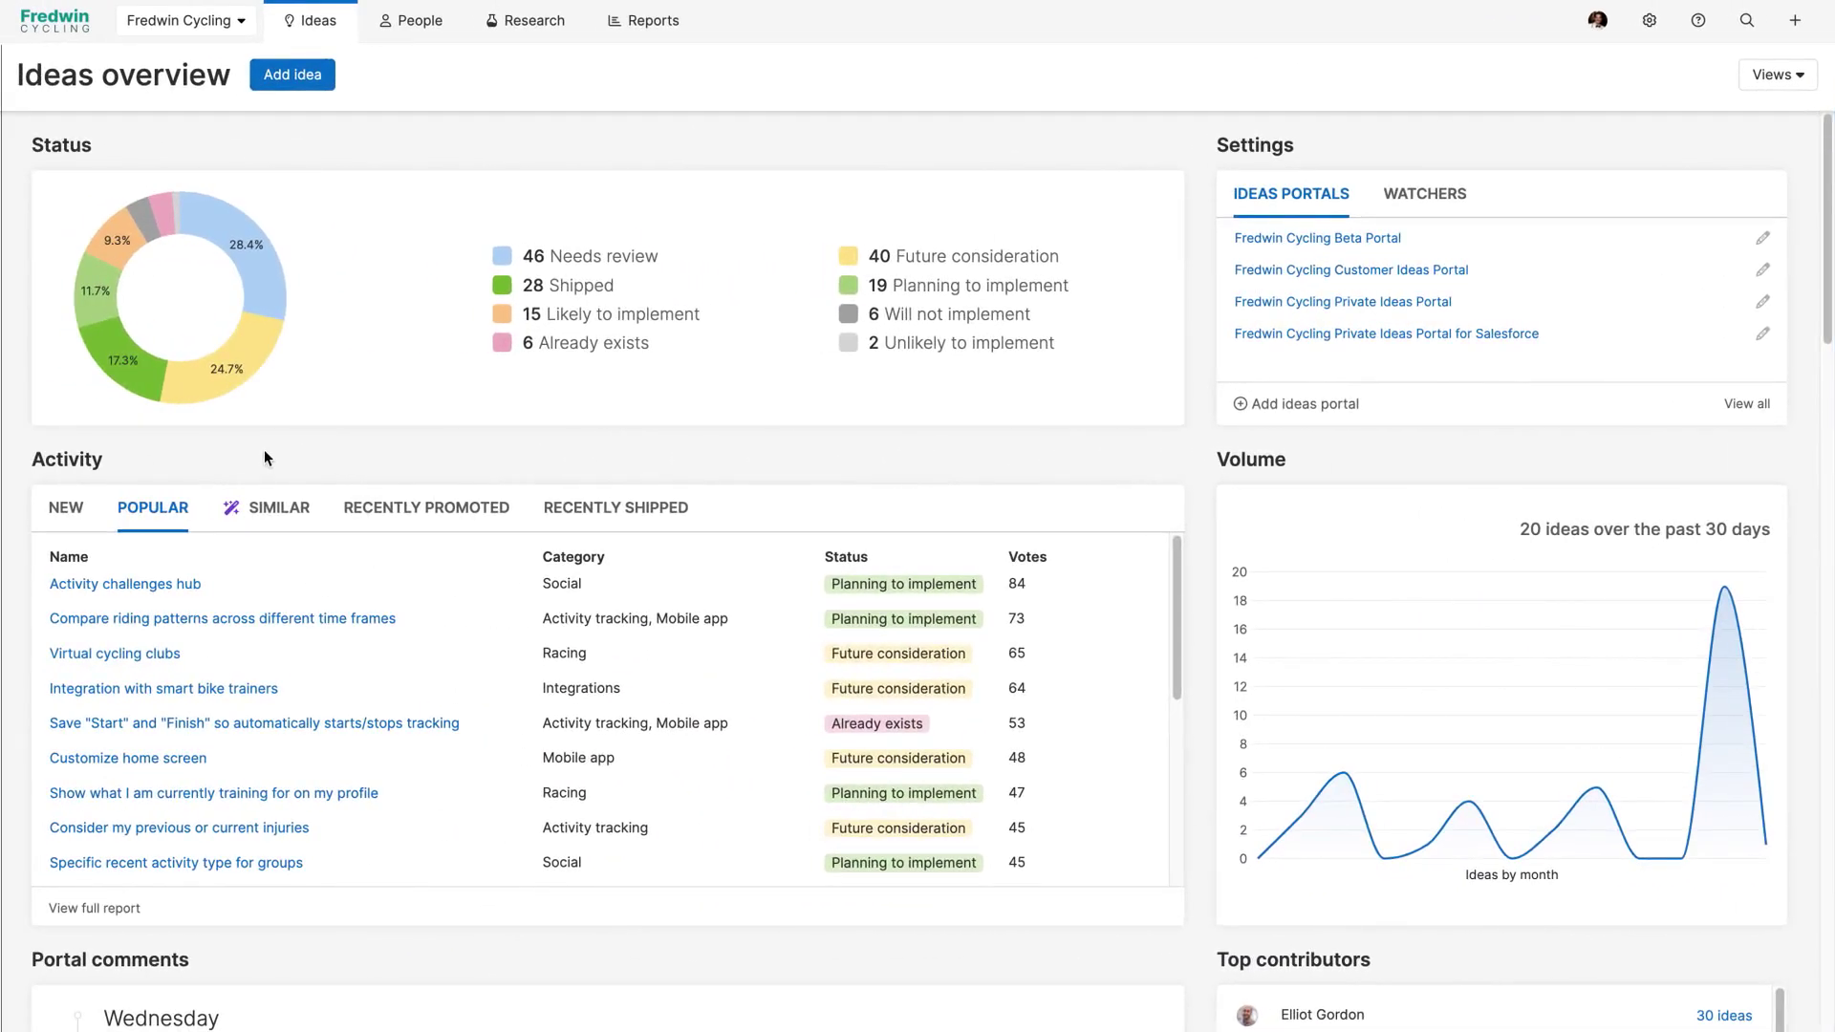
Open Join ongoing cycling challenges from the NEW list and add Racing to its categories
{"action": "left_click", "coordinate": [67, 508]}
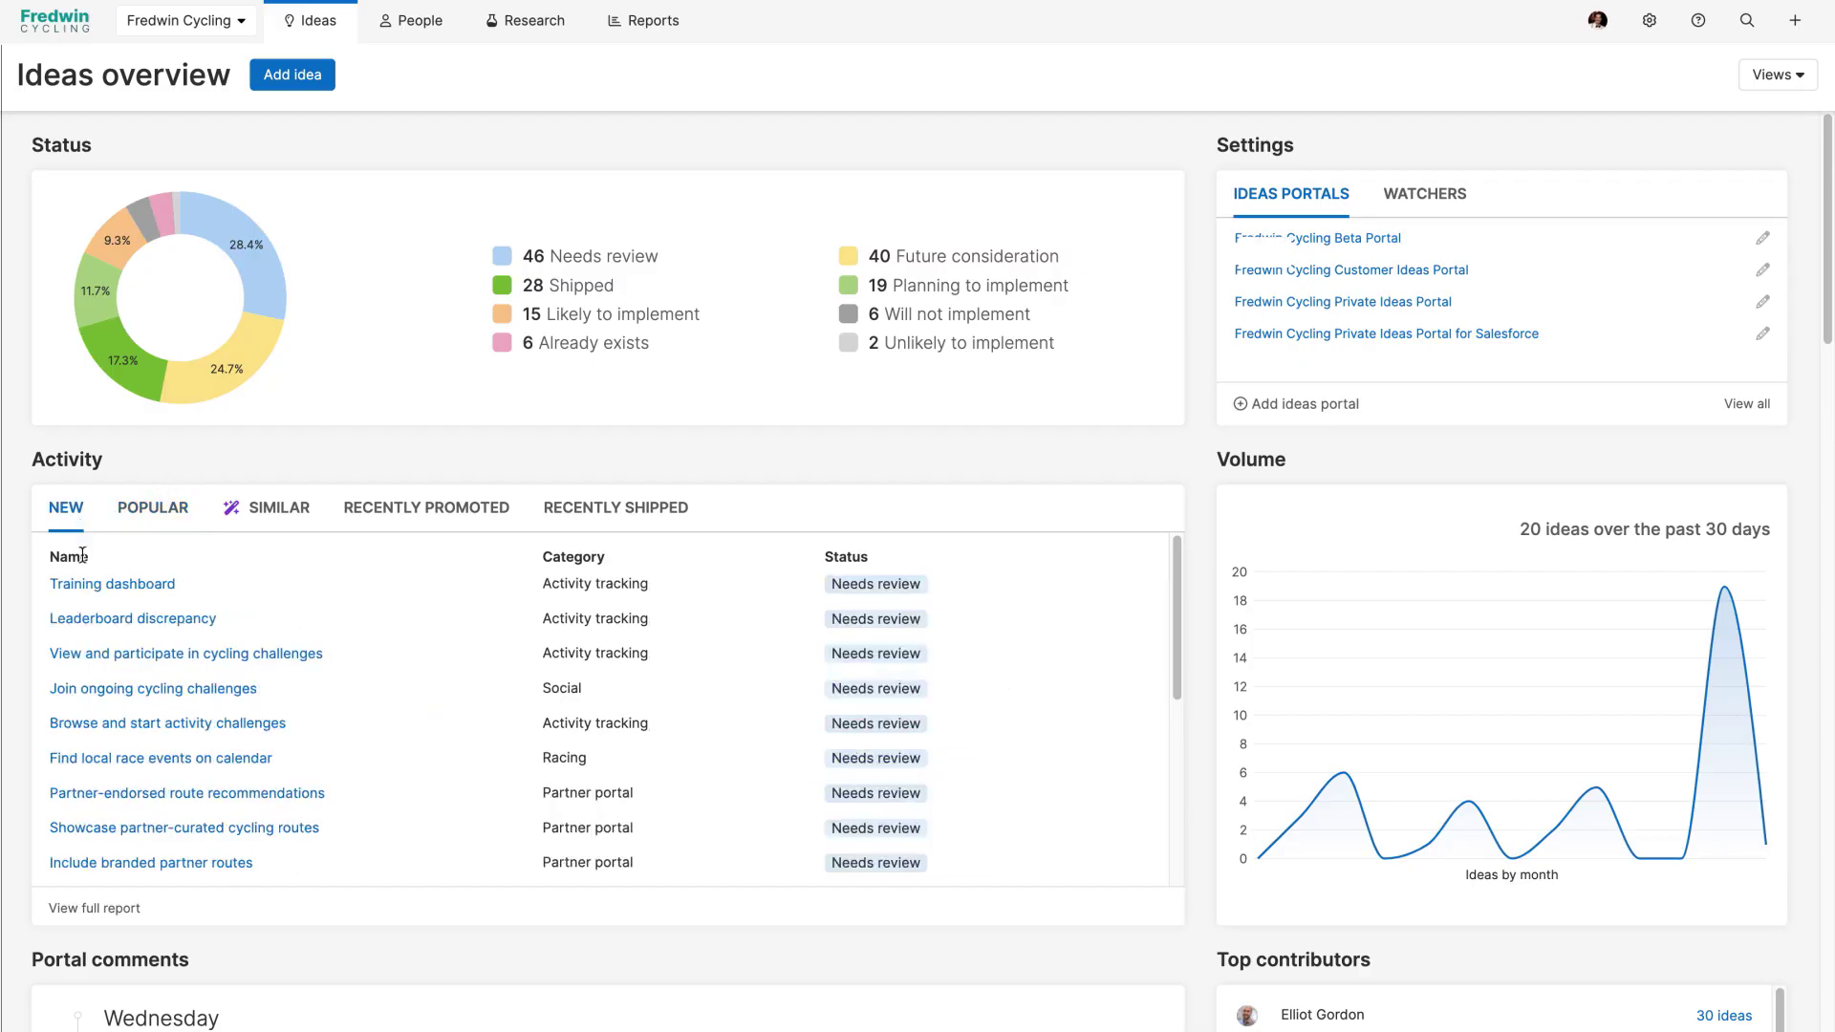
{"action": "left_click", "coordinate": [93, 692]}
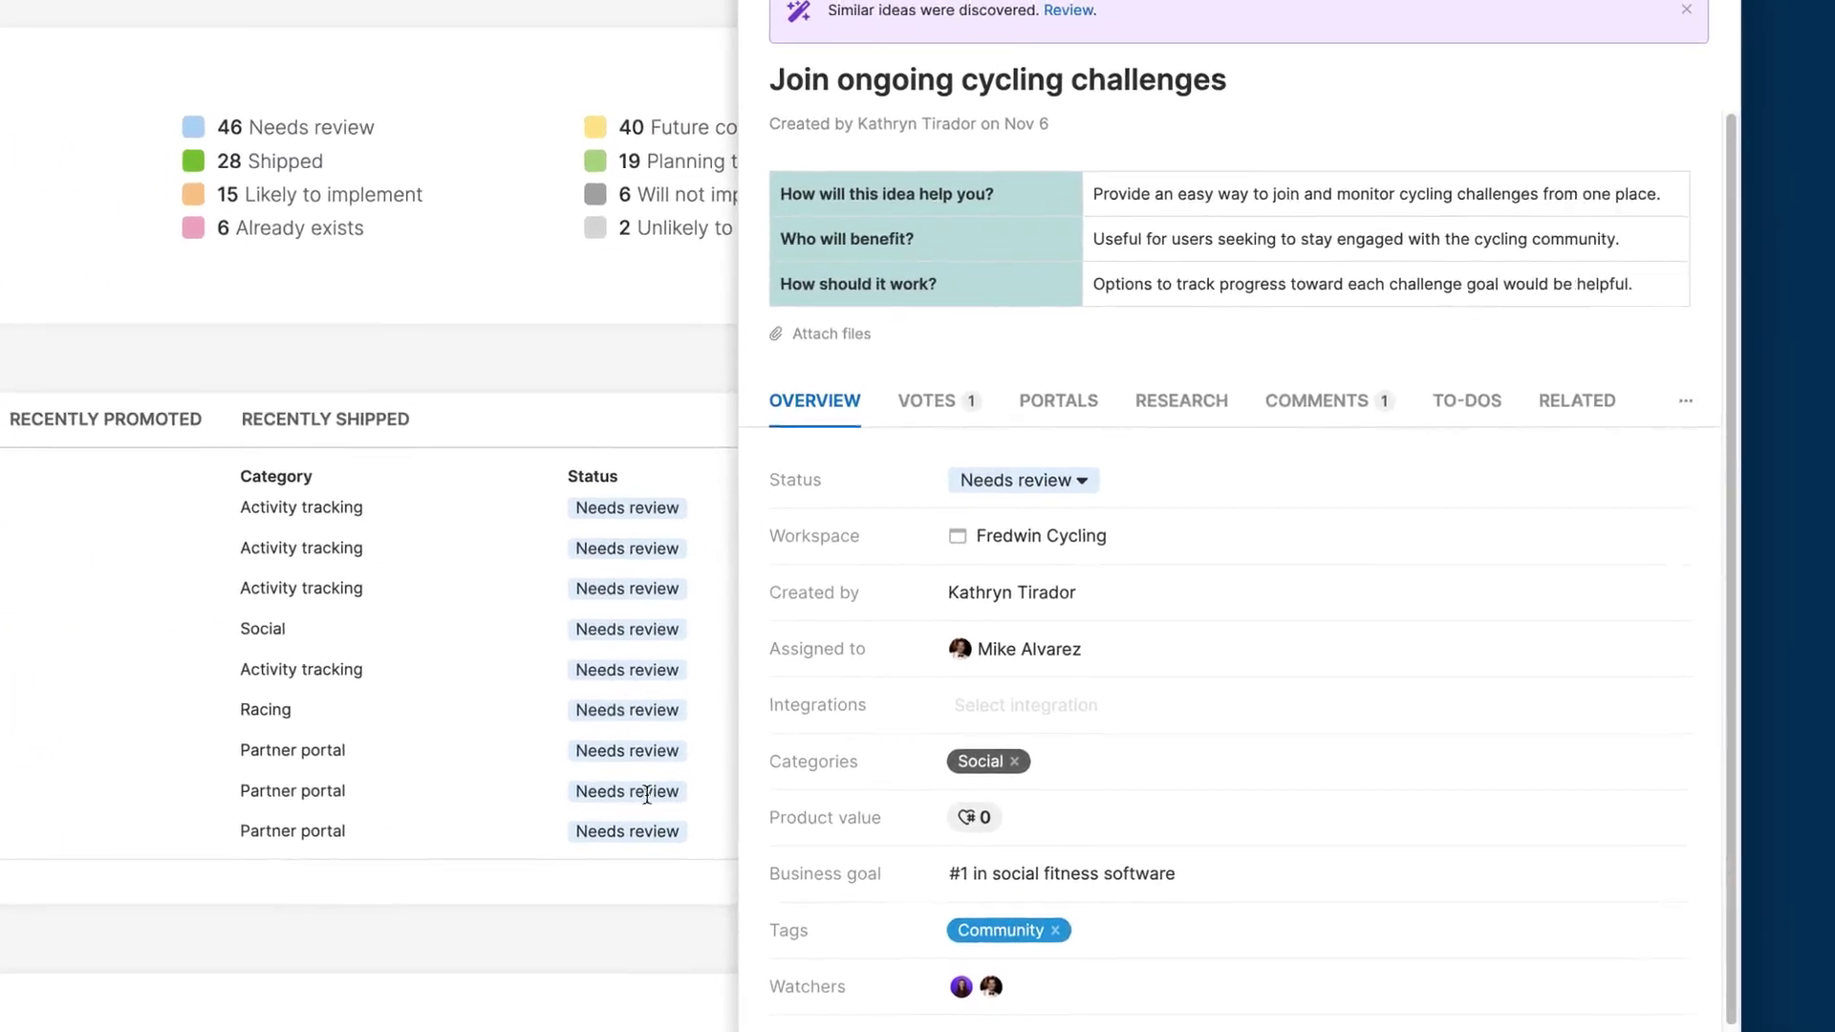
{"action": "left_click", "coordinate": [1028, 762]}
{"action": "left_click", "coordinate": [1018, 690]}
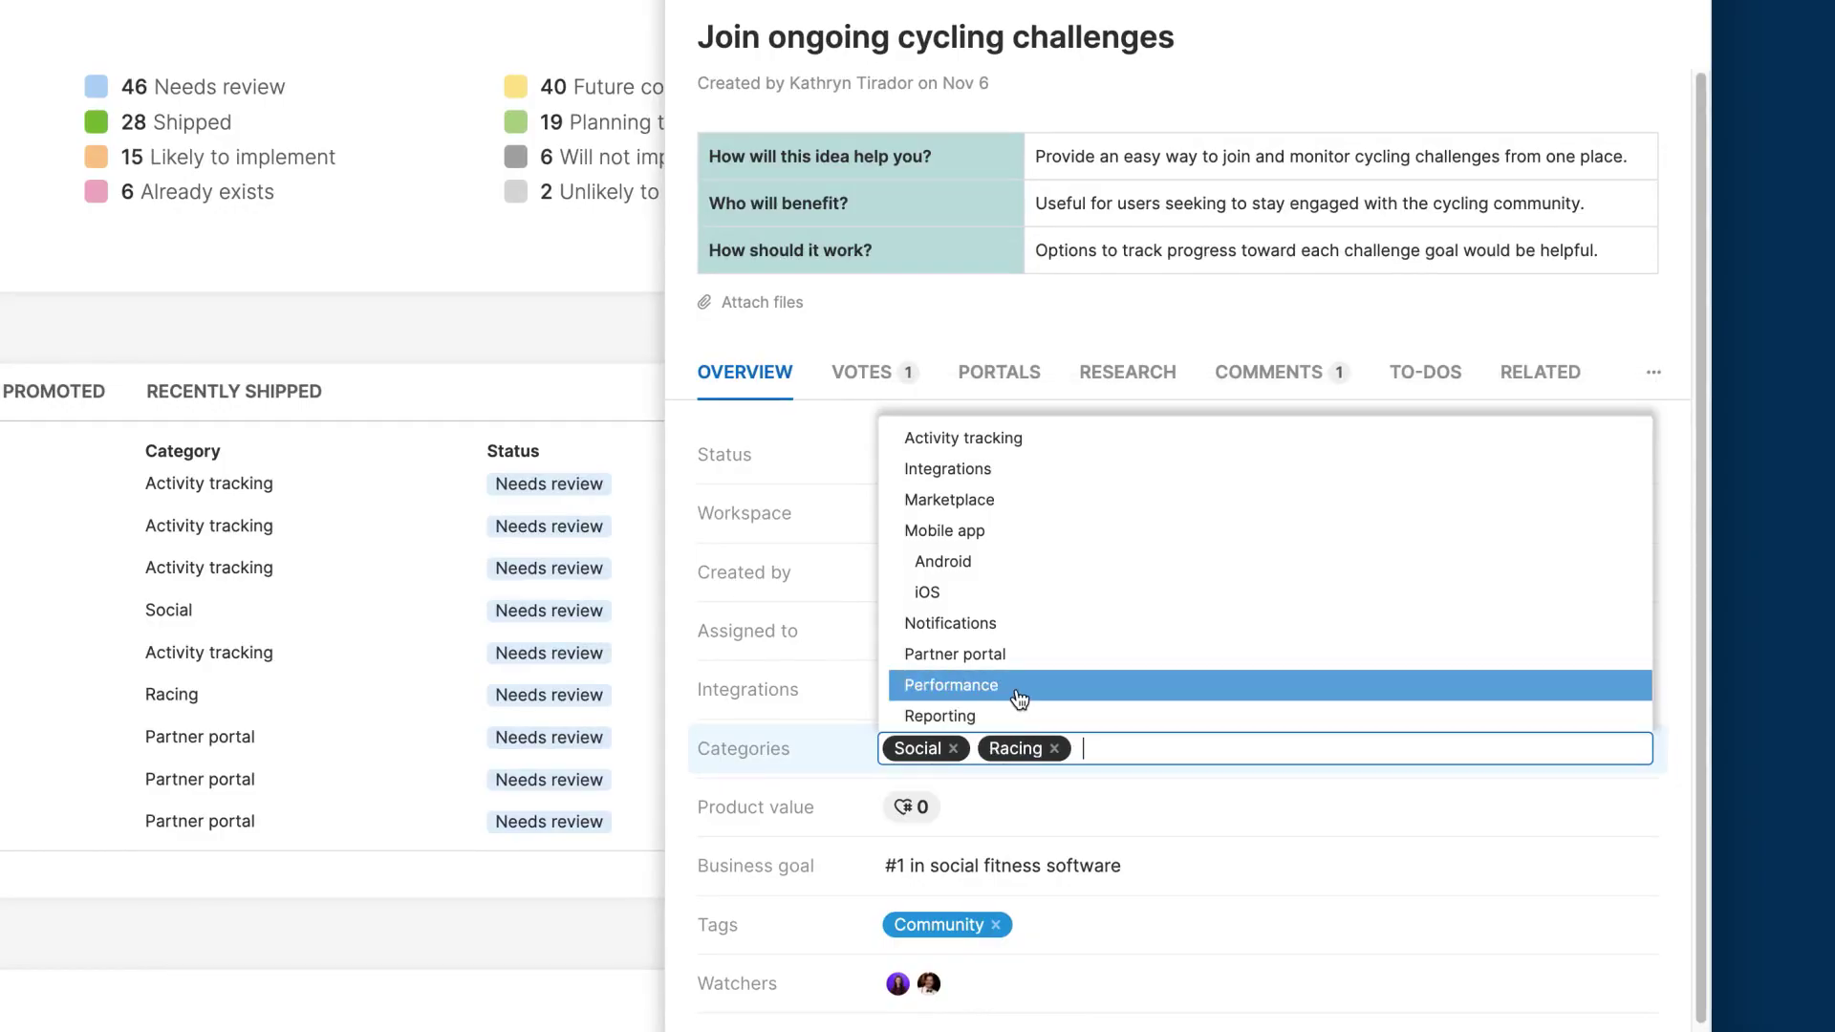
{"action": "left_click", "coordinate": [828, 755]}
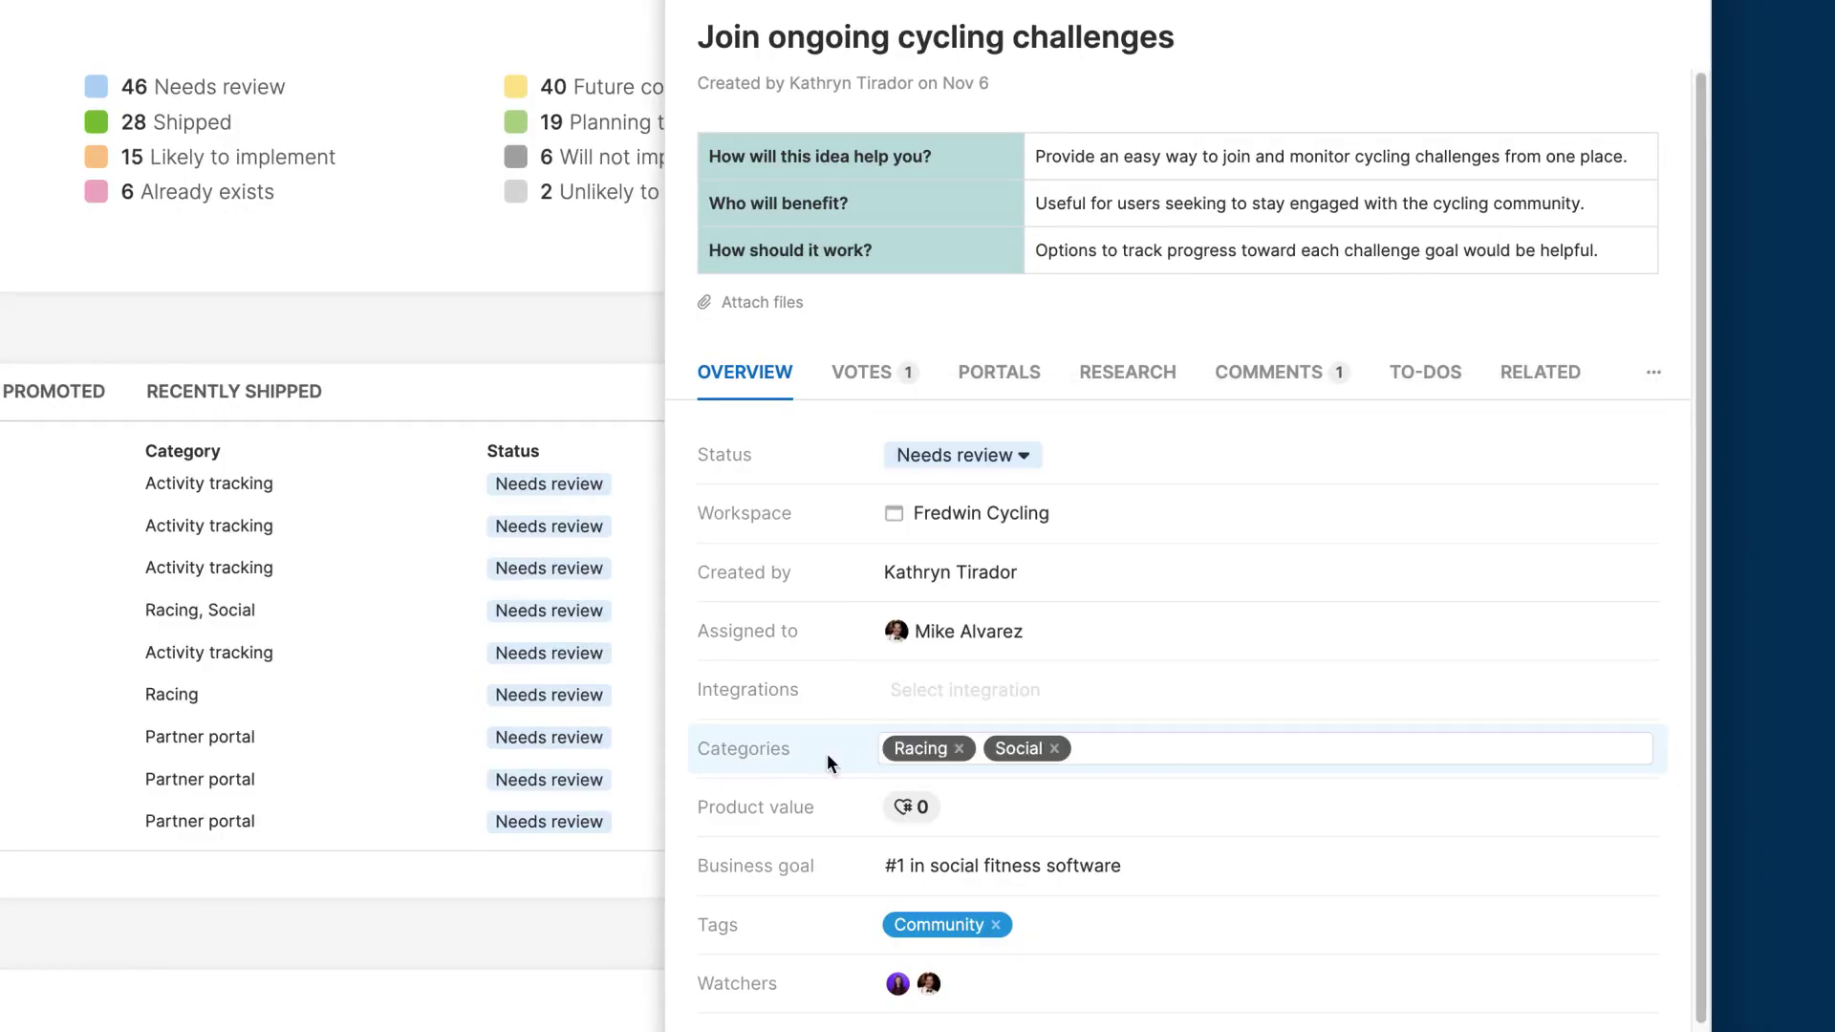
Reply to the portal comment, asking how many challenges the commenter would join at once
{"action": "left_click", "coordinate": [1269, 372]}
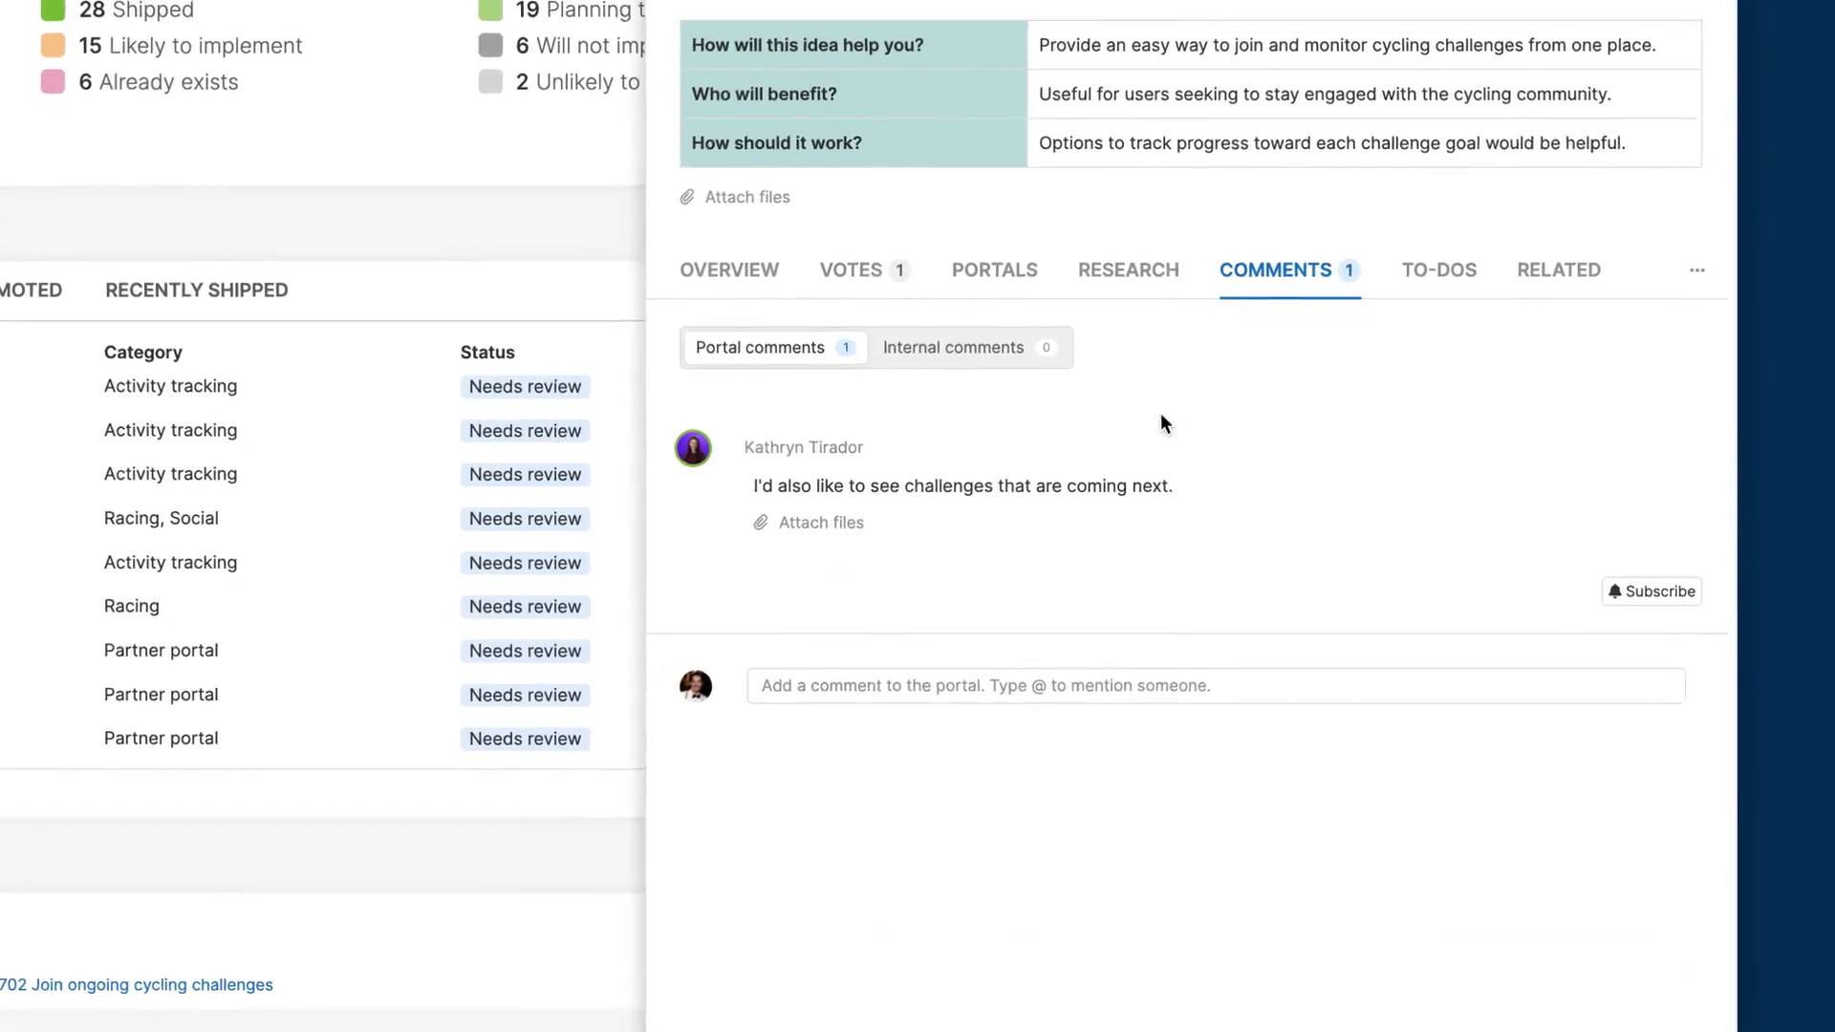
{"action": "left_click", "coordinate": [978, 689]}
{"action": "type", "text": "Thanks, Kathryn! How many challenges would you want to join at once?"}
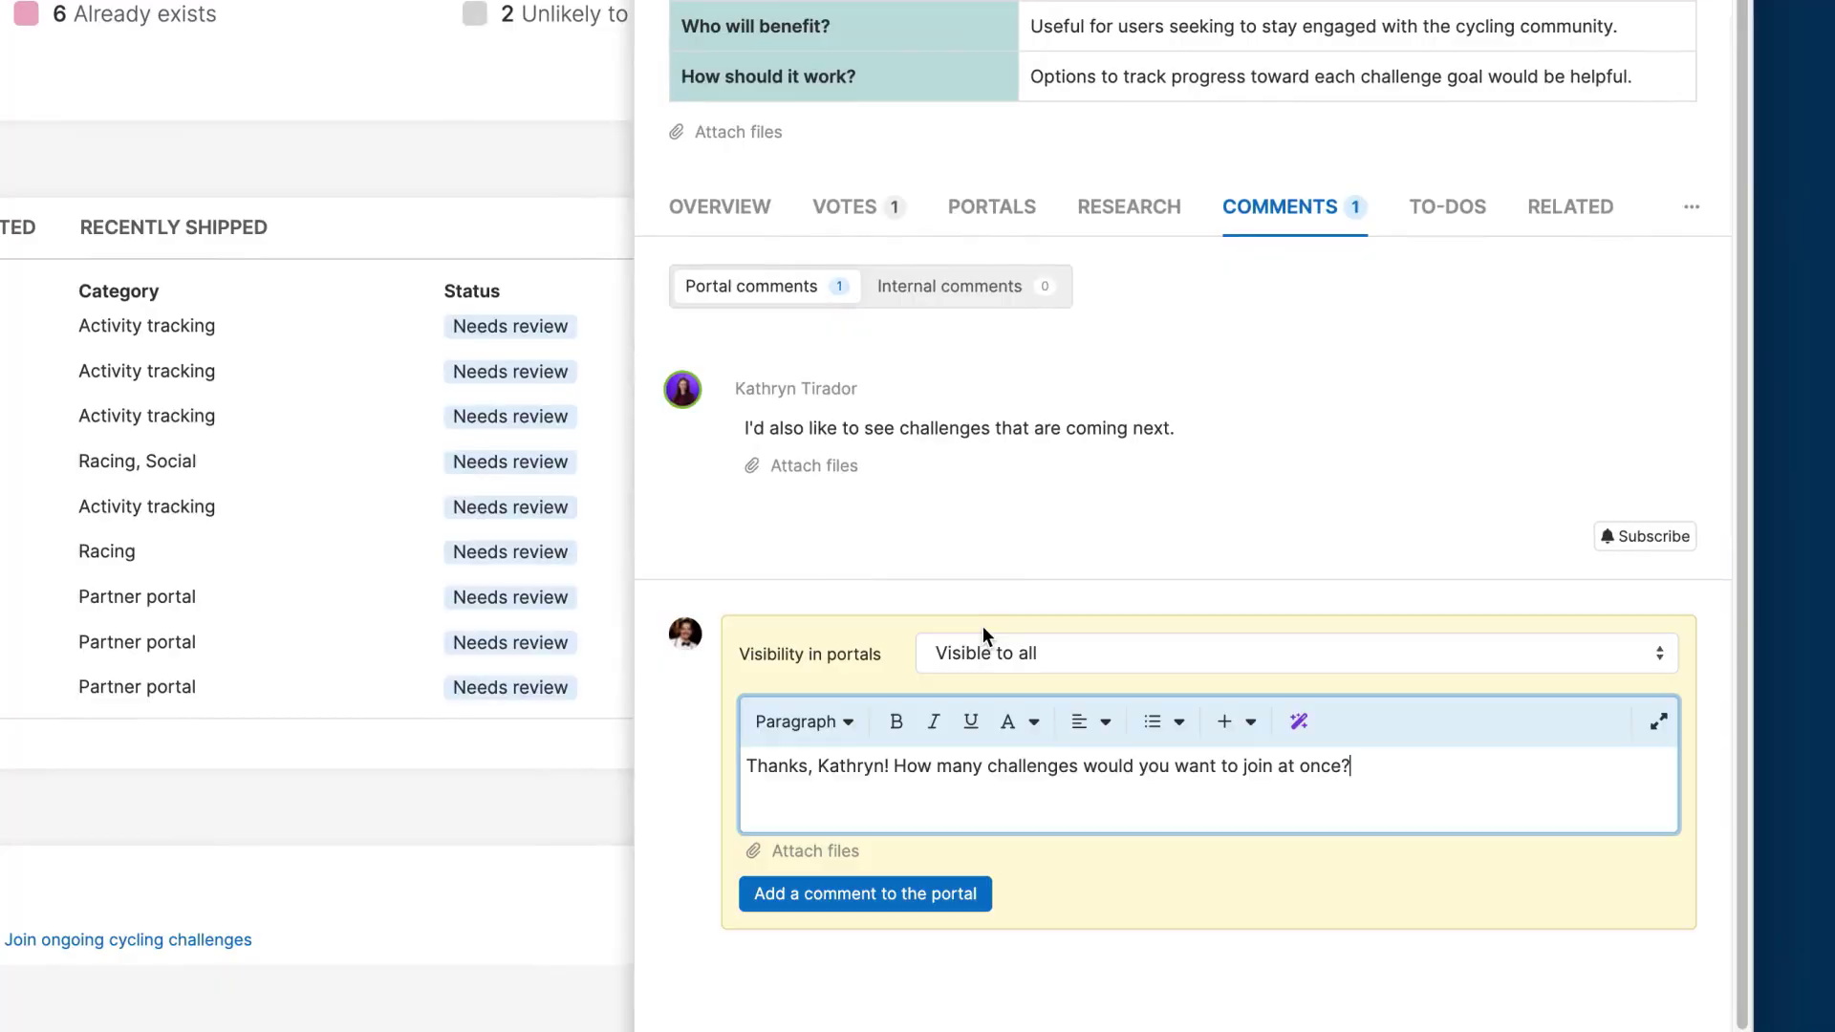
{"action": "left_click", "coordinate": [838, 891]}
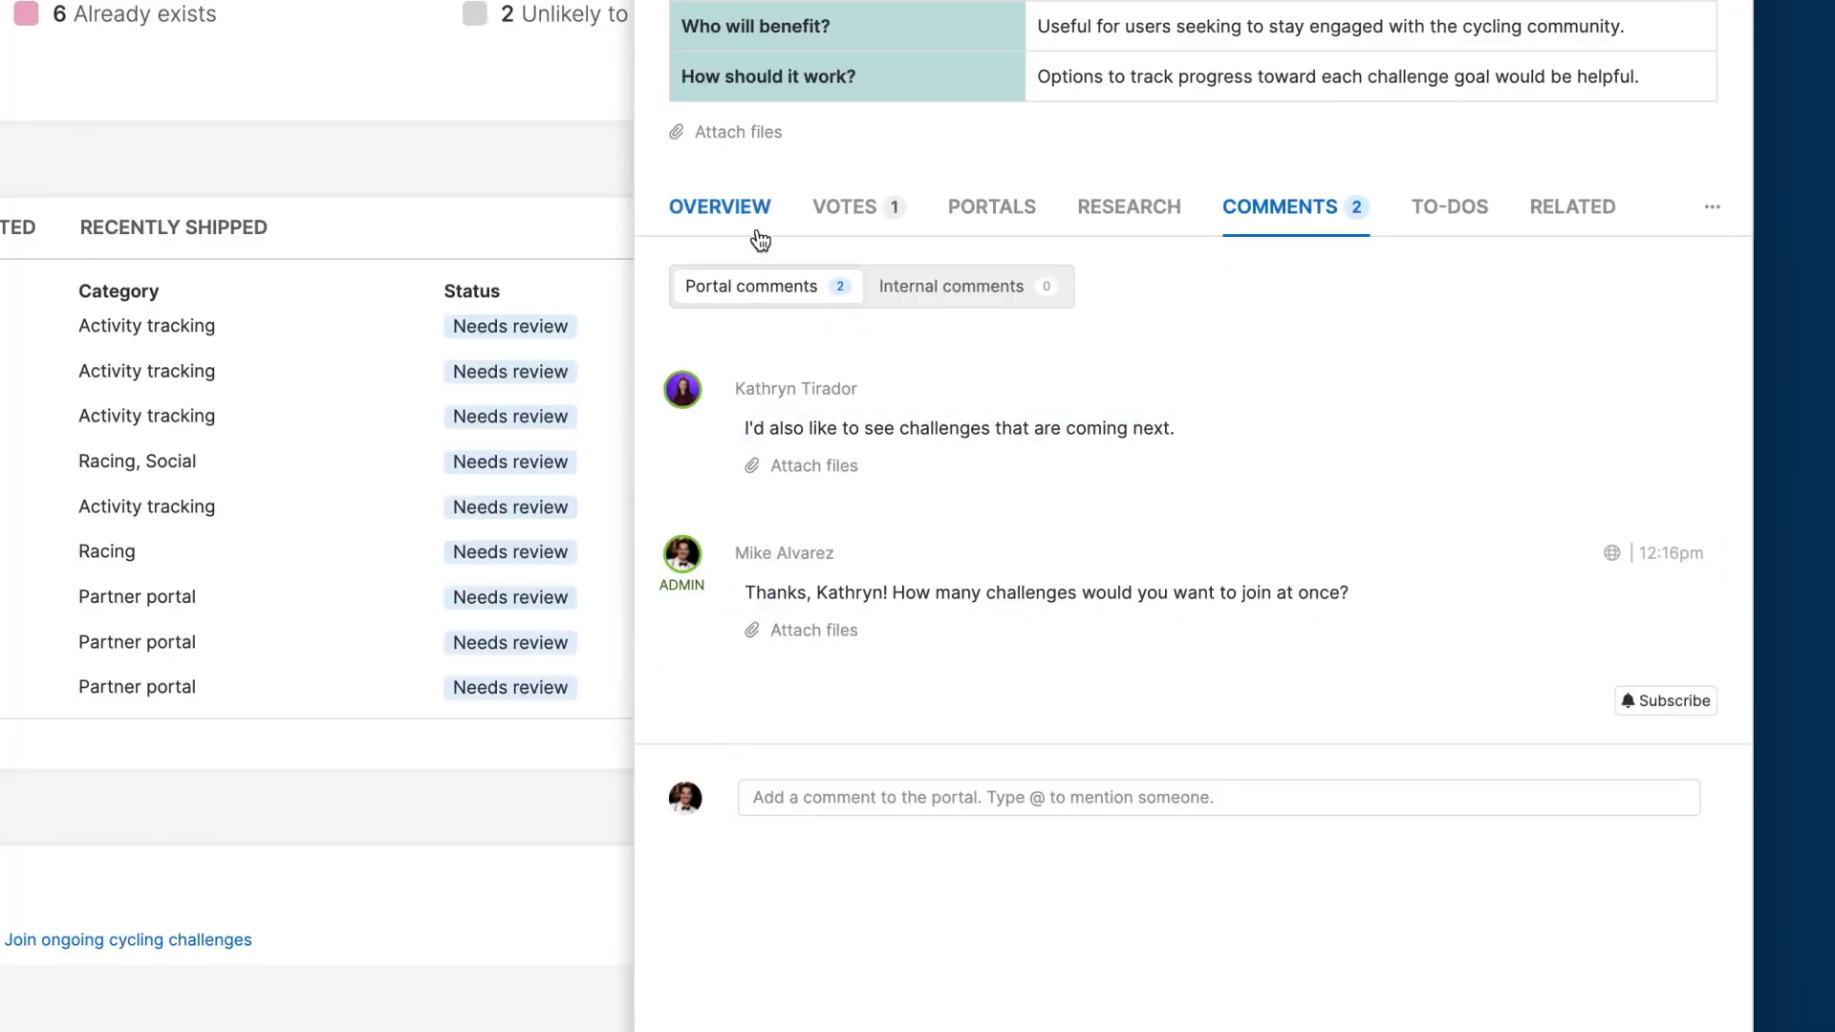
Set the idea's status to Planning to implement and close the details drawer
{"action": "left_click", "coordinate": [760, 234]}
{"action": "left_click", "coordinate": [677, 271]}
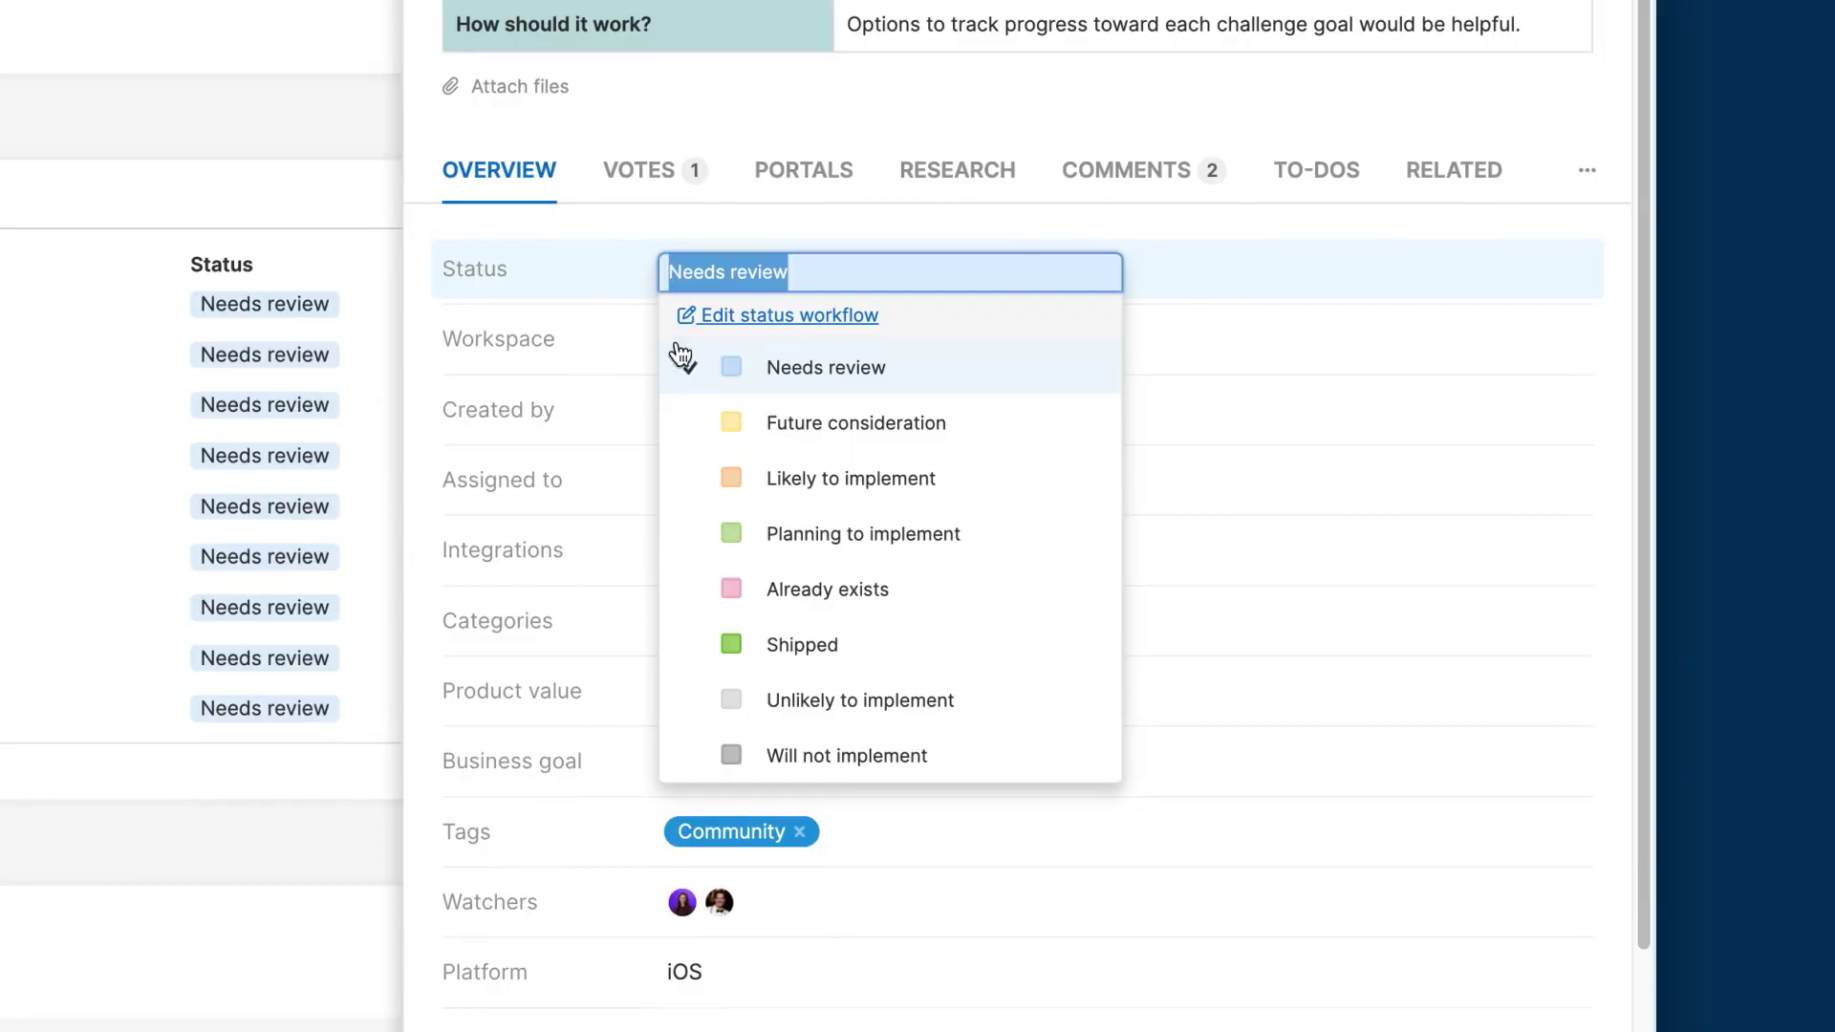
{"action": "left_click", "coordinate": [682, 534]}
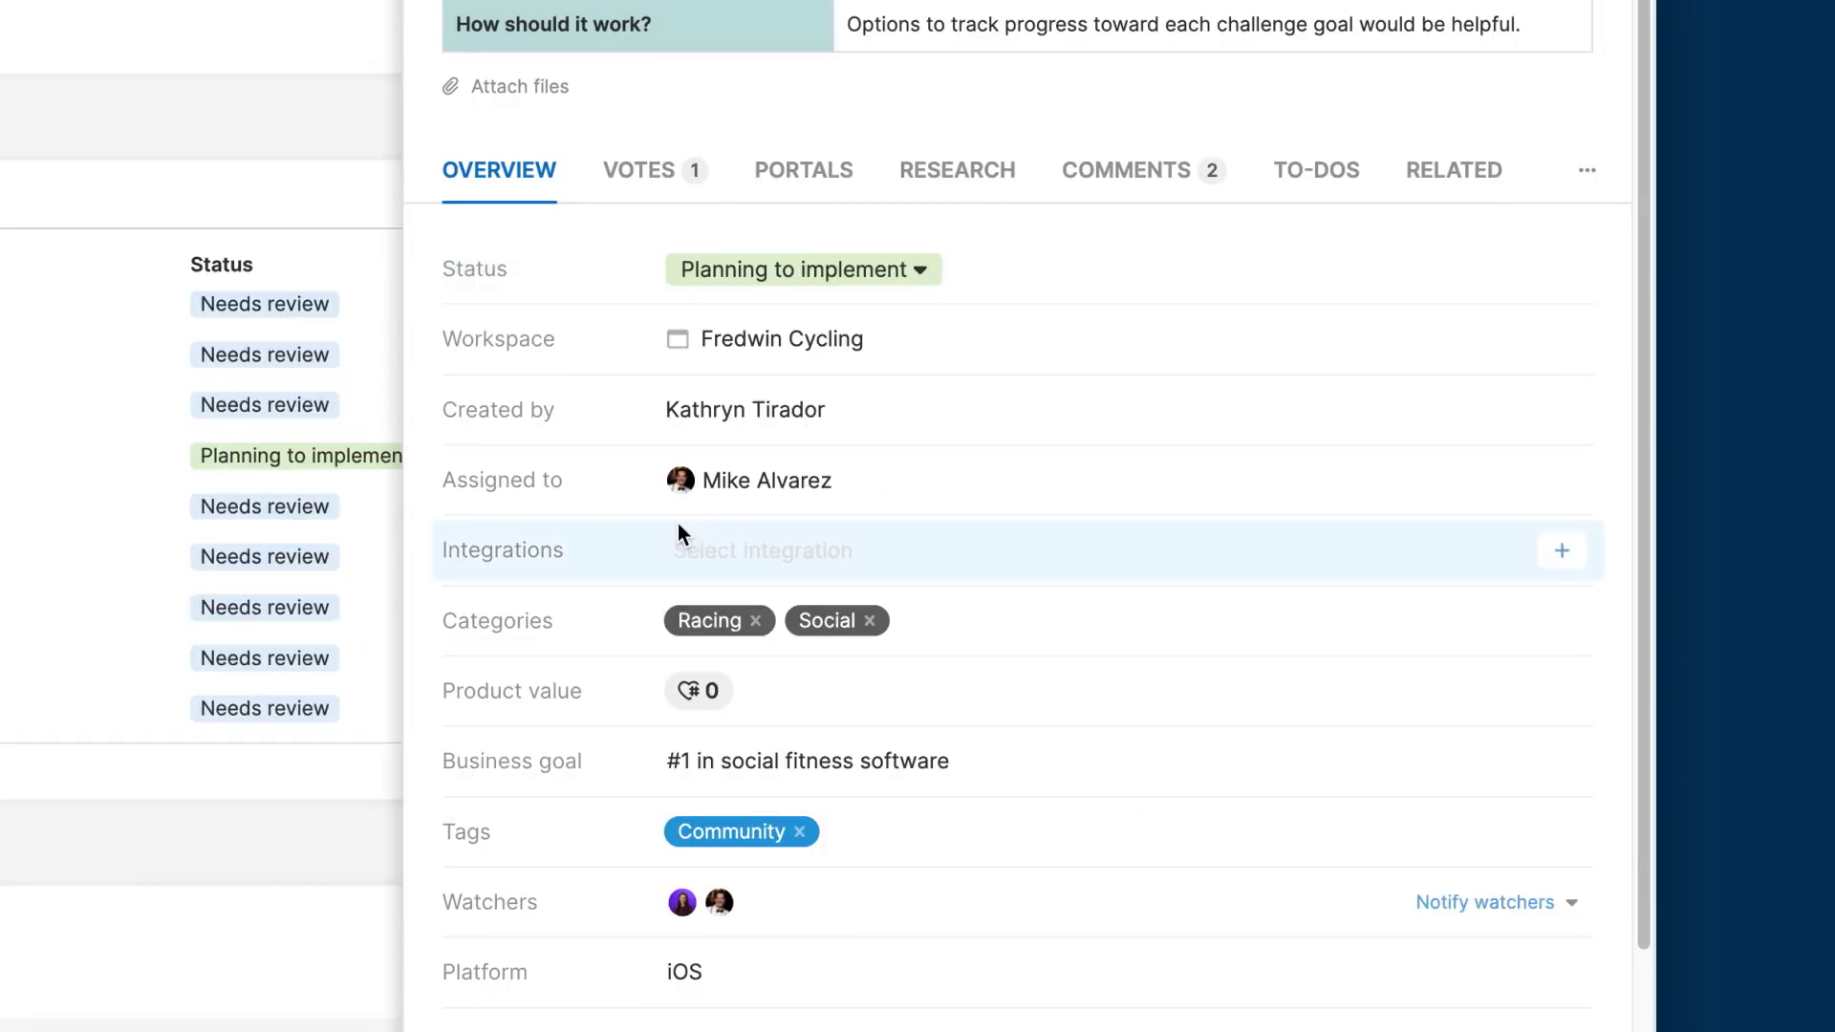
{"action": "left_click", "coordinate": [285, 212]}
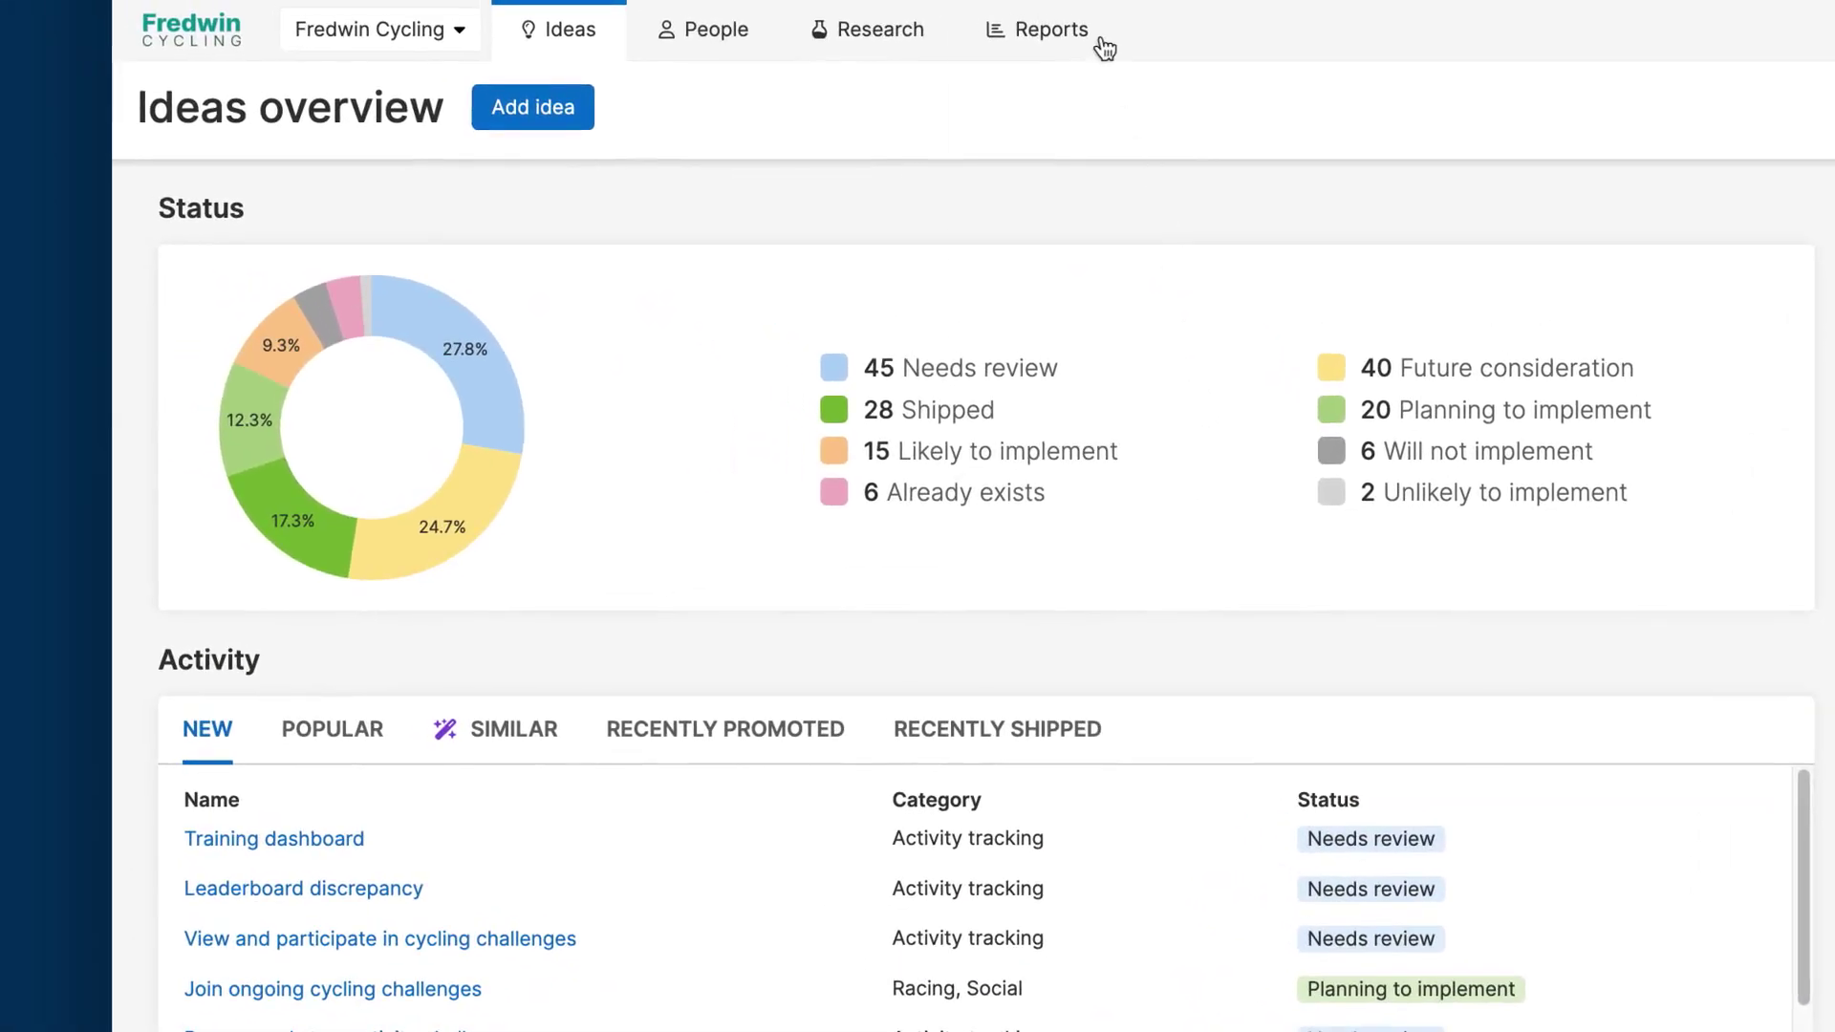
Open the Trending idea categories chart report
{"action": "mouse_move", "coordinate": [1100, 42]}
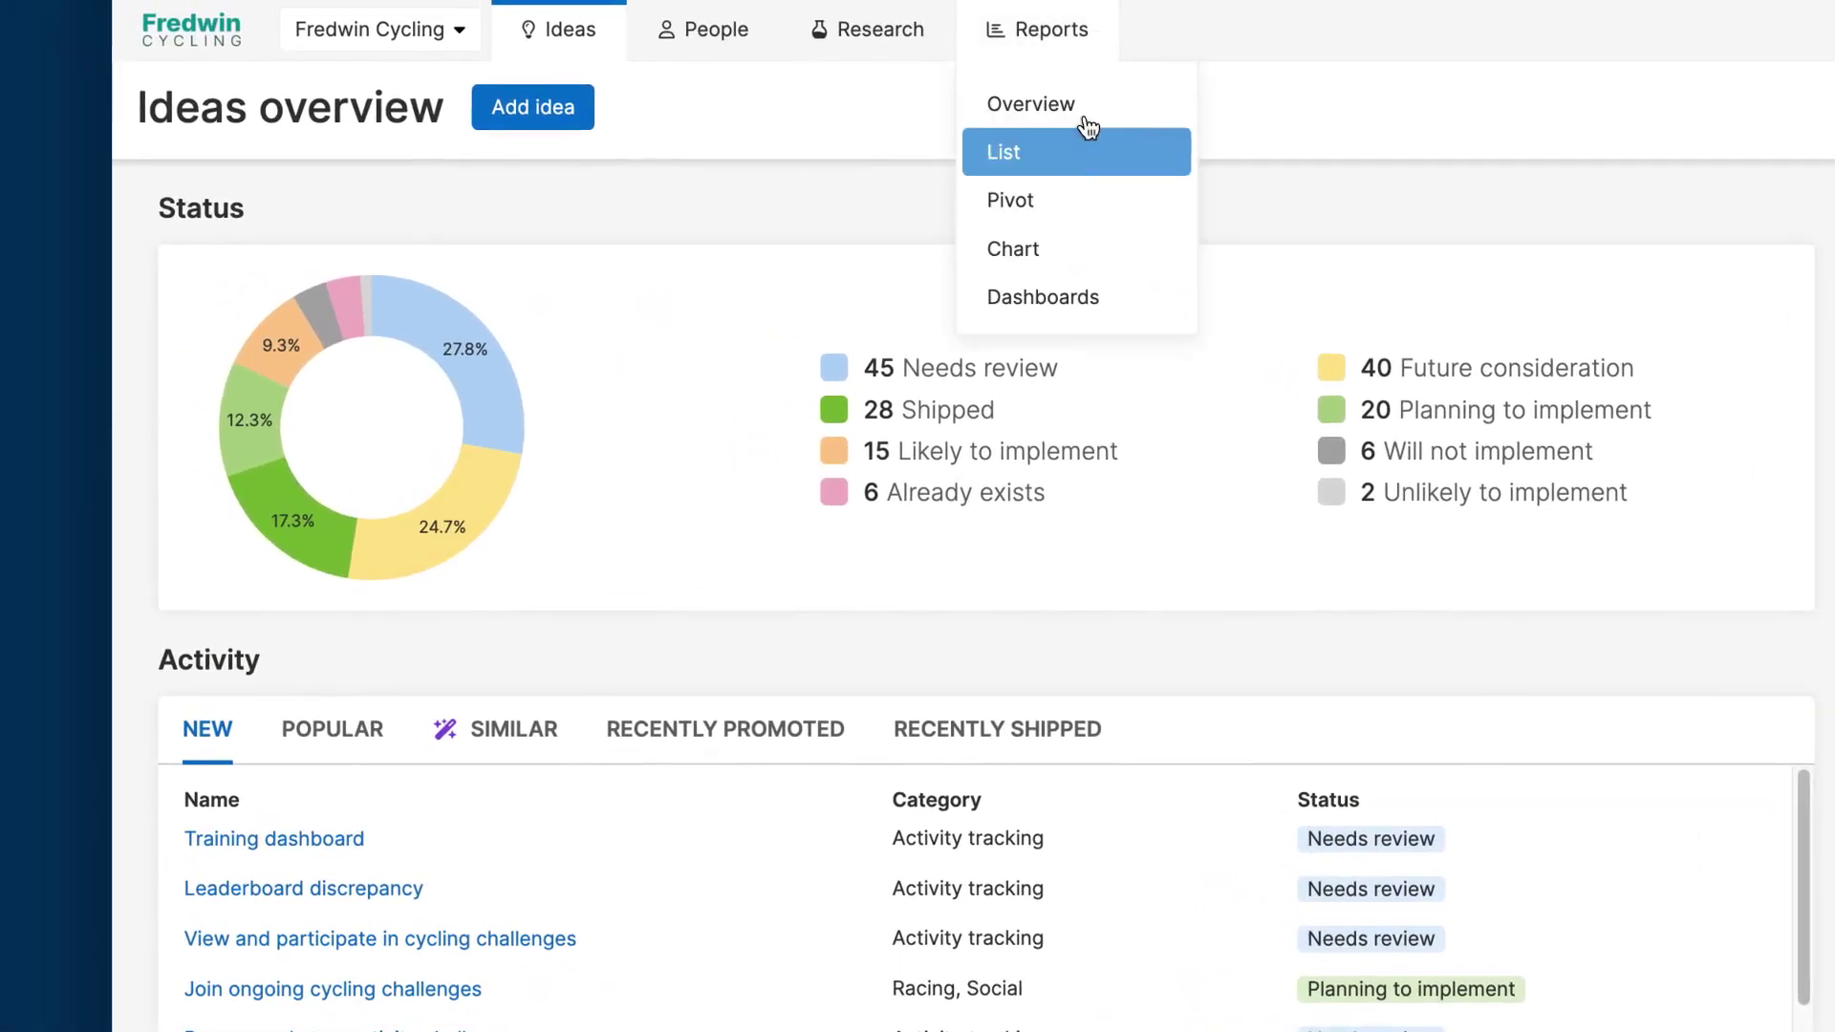
{"action": "left_click", "coordinate": [1063, 247]}
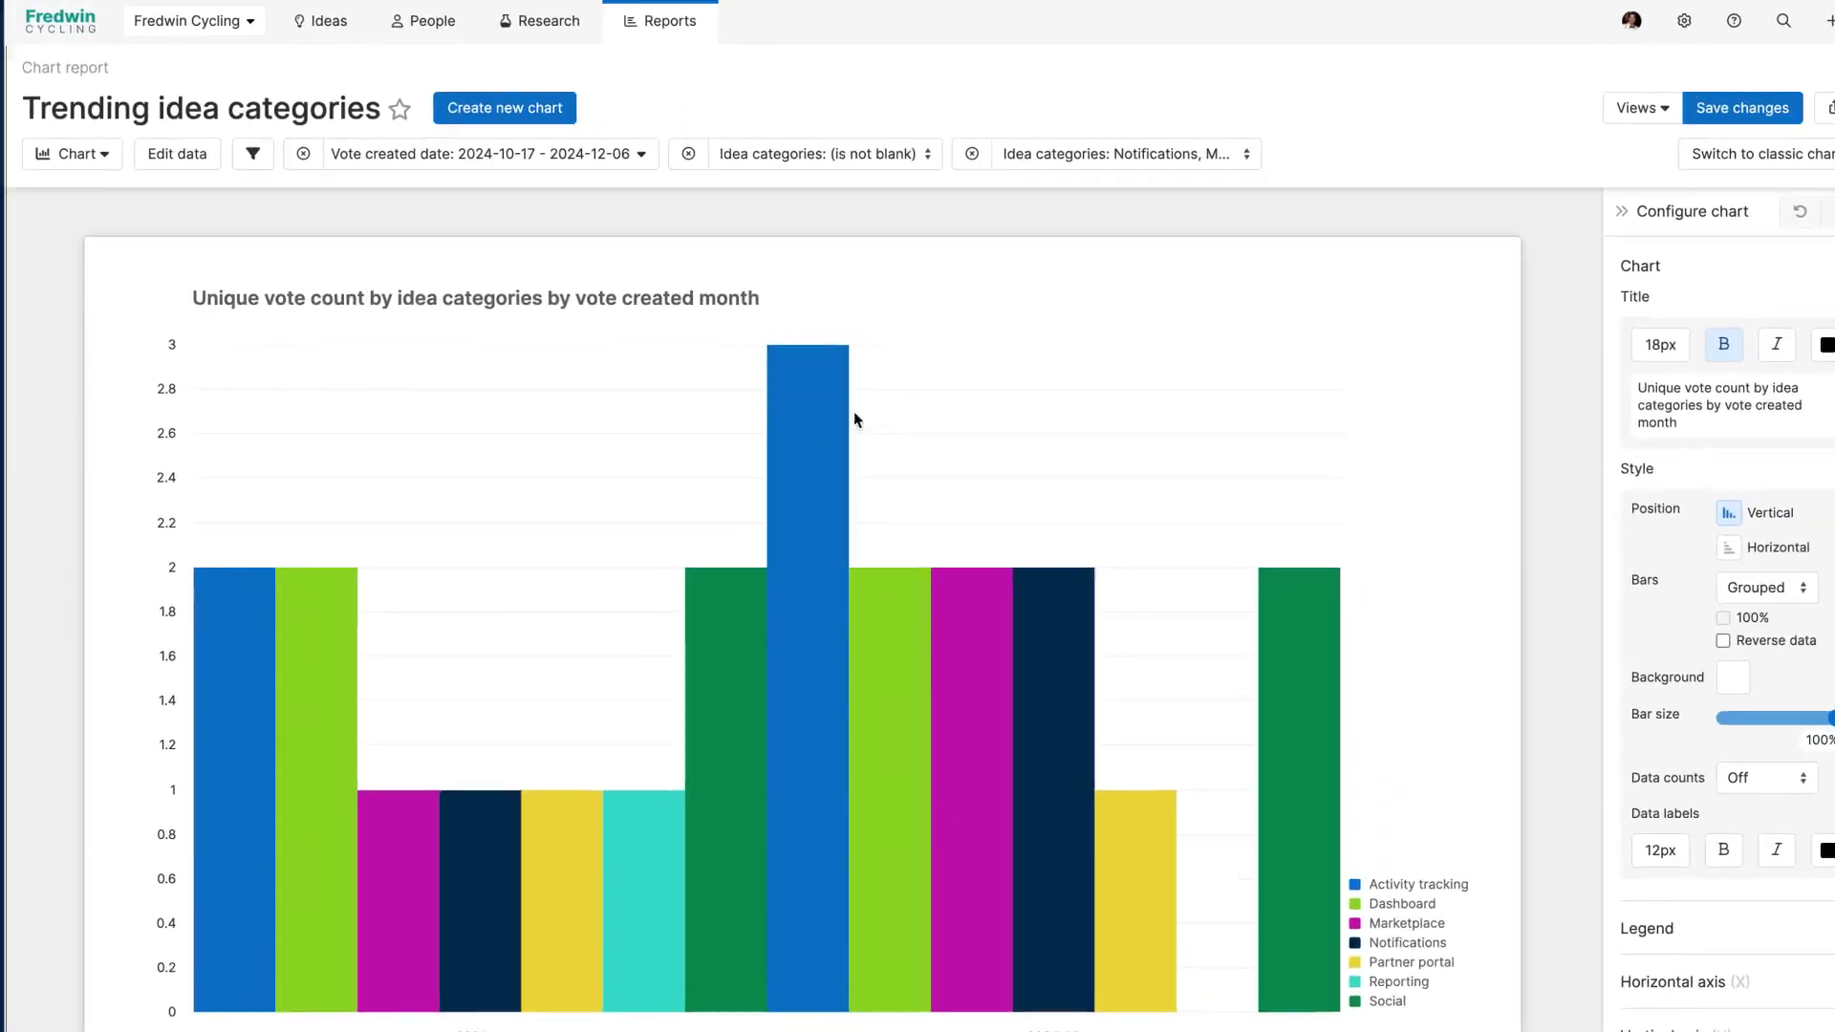
{"action": "mouse_move", "coordinate": [809, 431]}
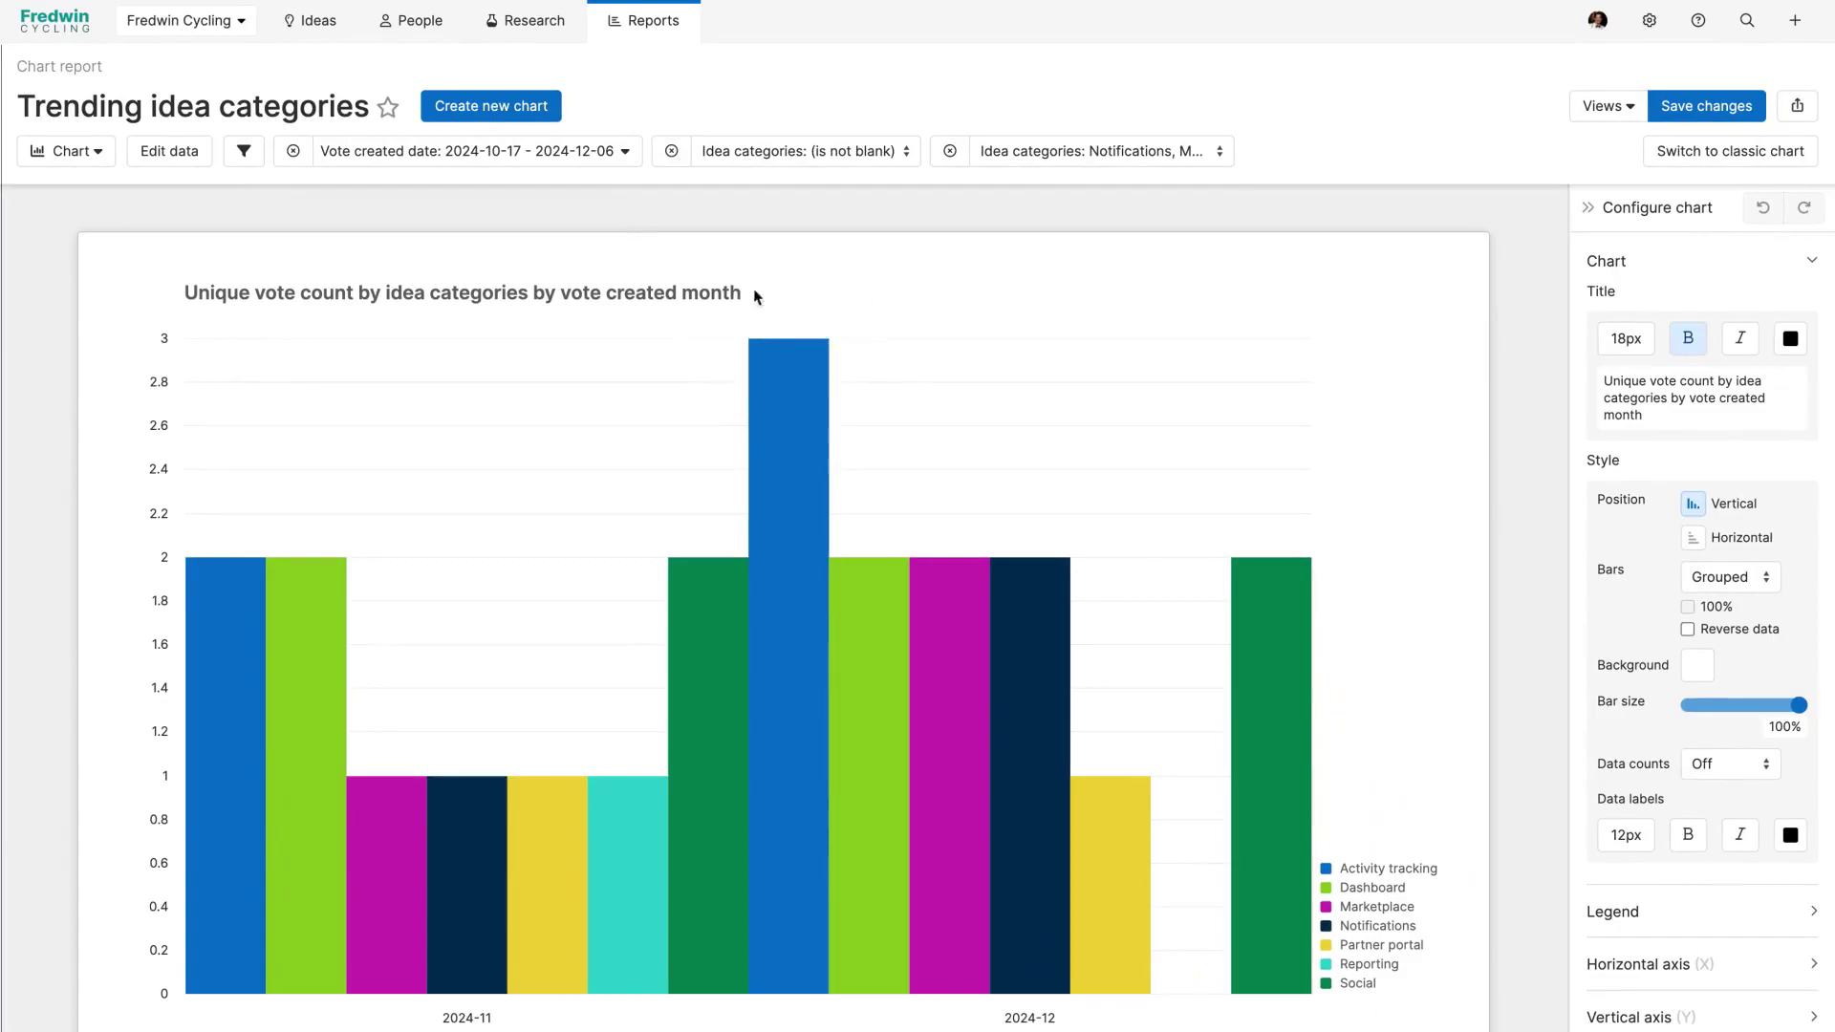
Review the AI Trainers organization's account details, then open the Ideas Exploration theme map
{"action": "mouse_move", "coordinate": [455, 54]}
{"action": "left_click", "coordinate": [491, 103]}
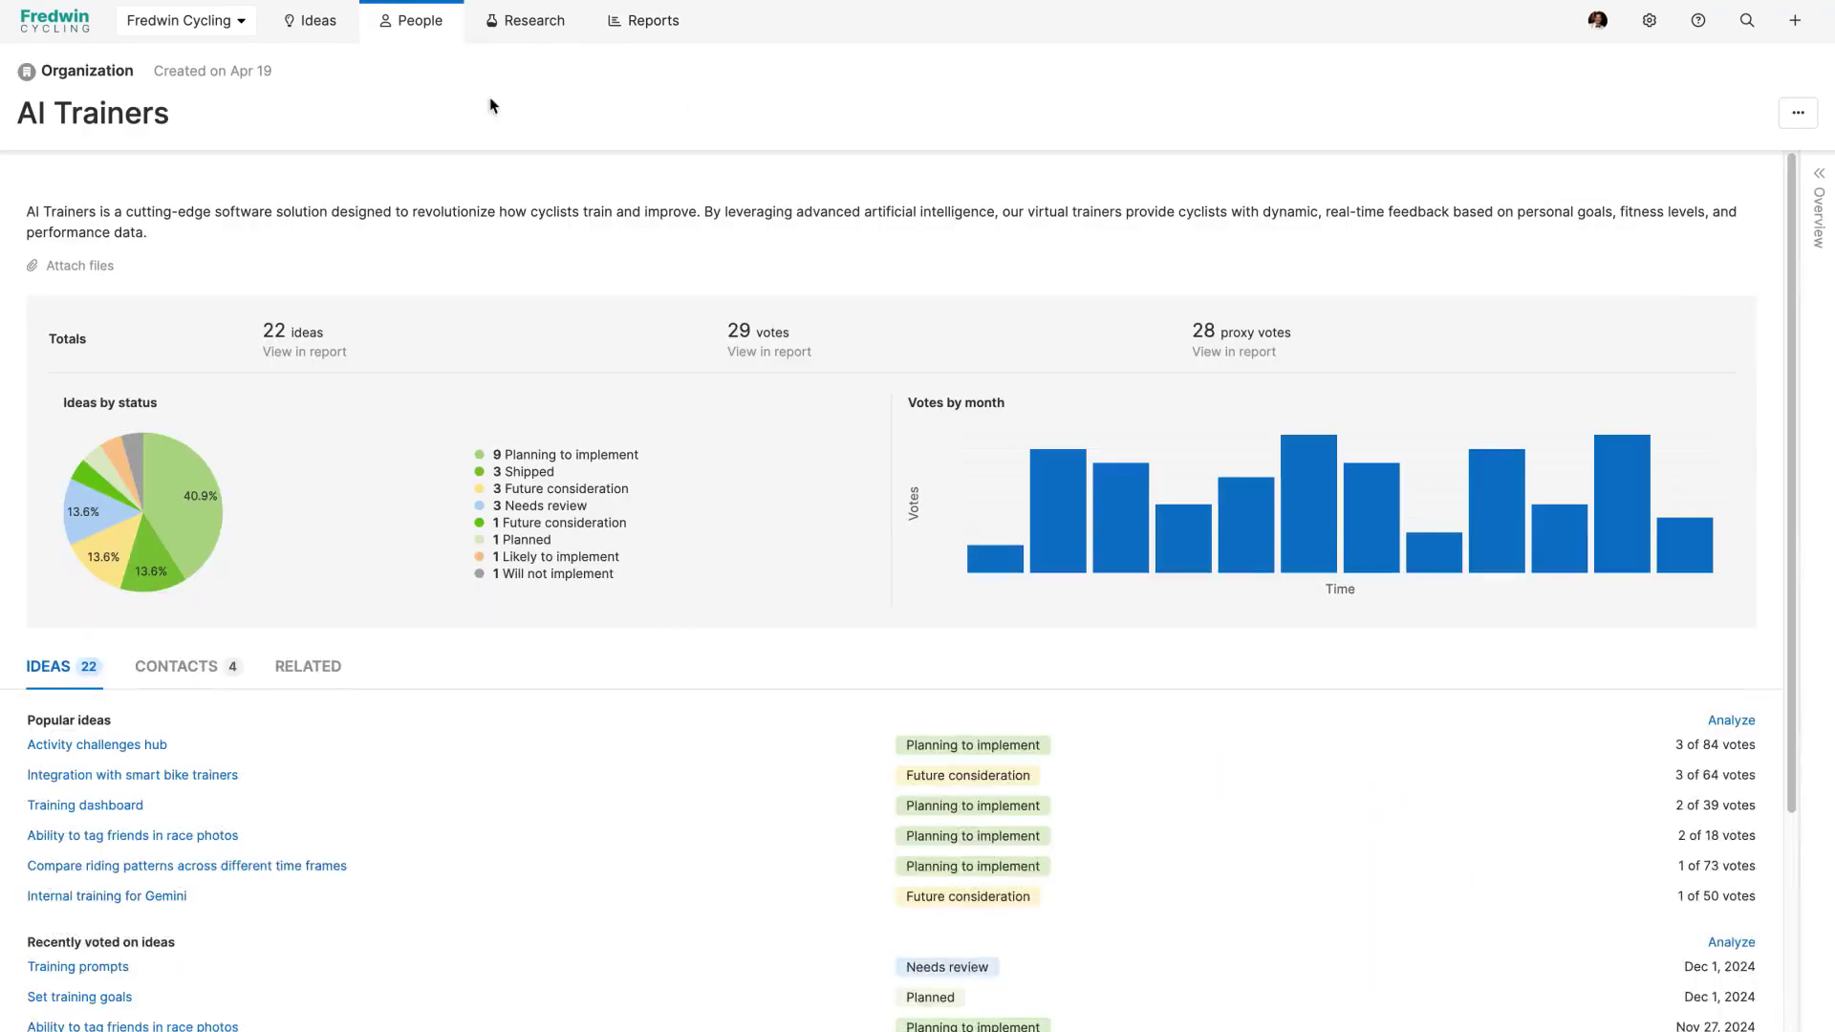
{"action": "left_click", "coordinate": [1817, 245]}
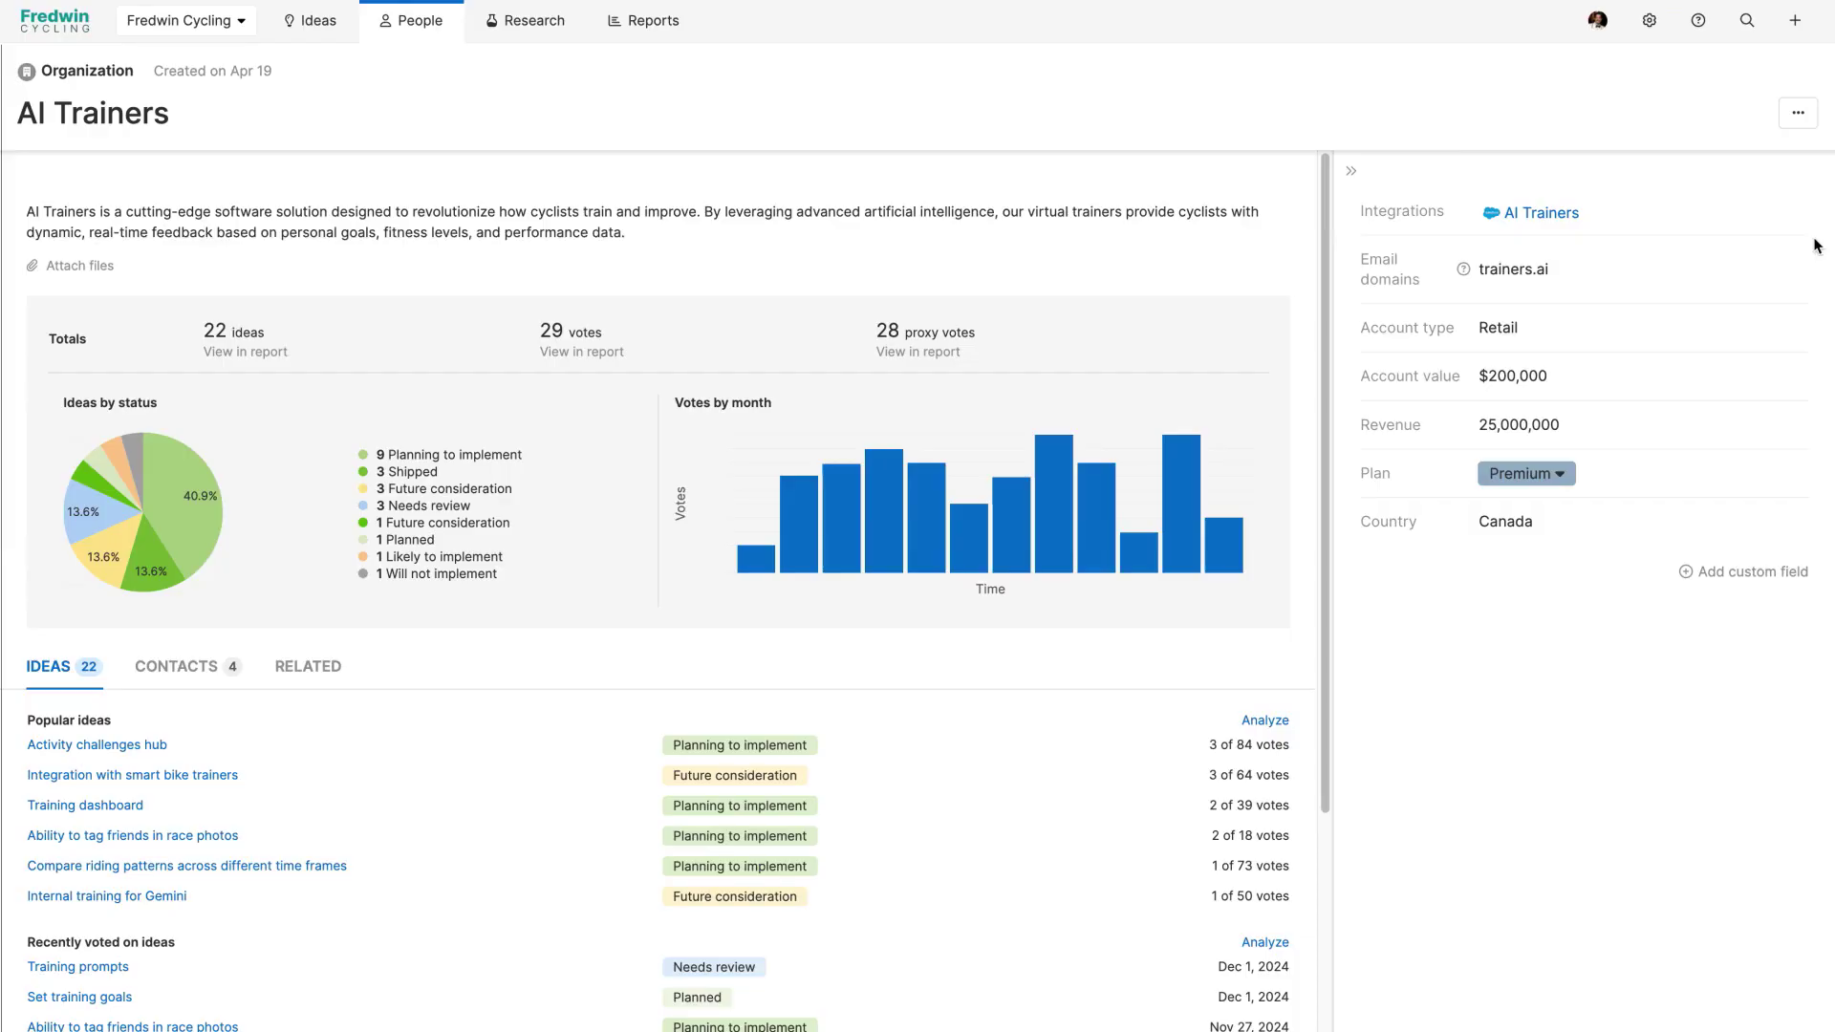
{"action": "mouse_move", "coordinate": [341, 39]}
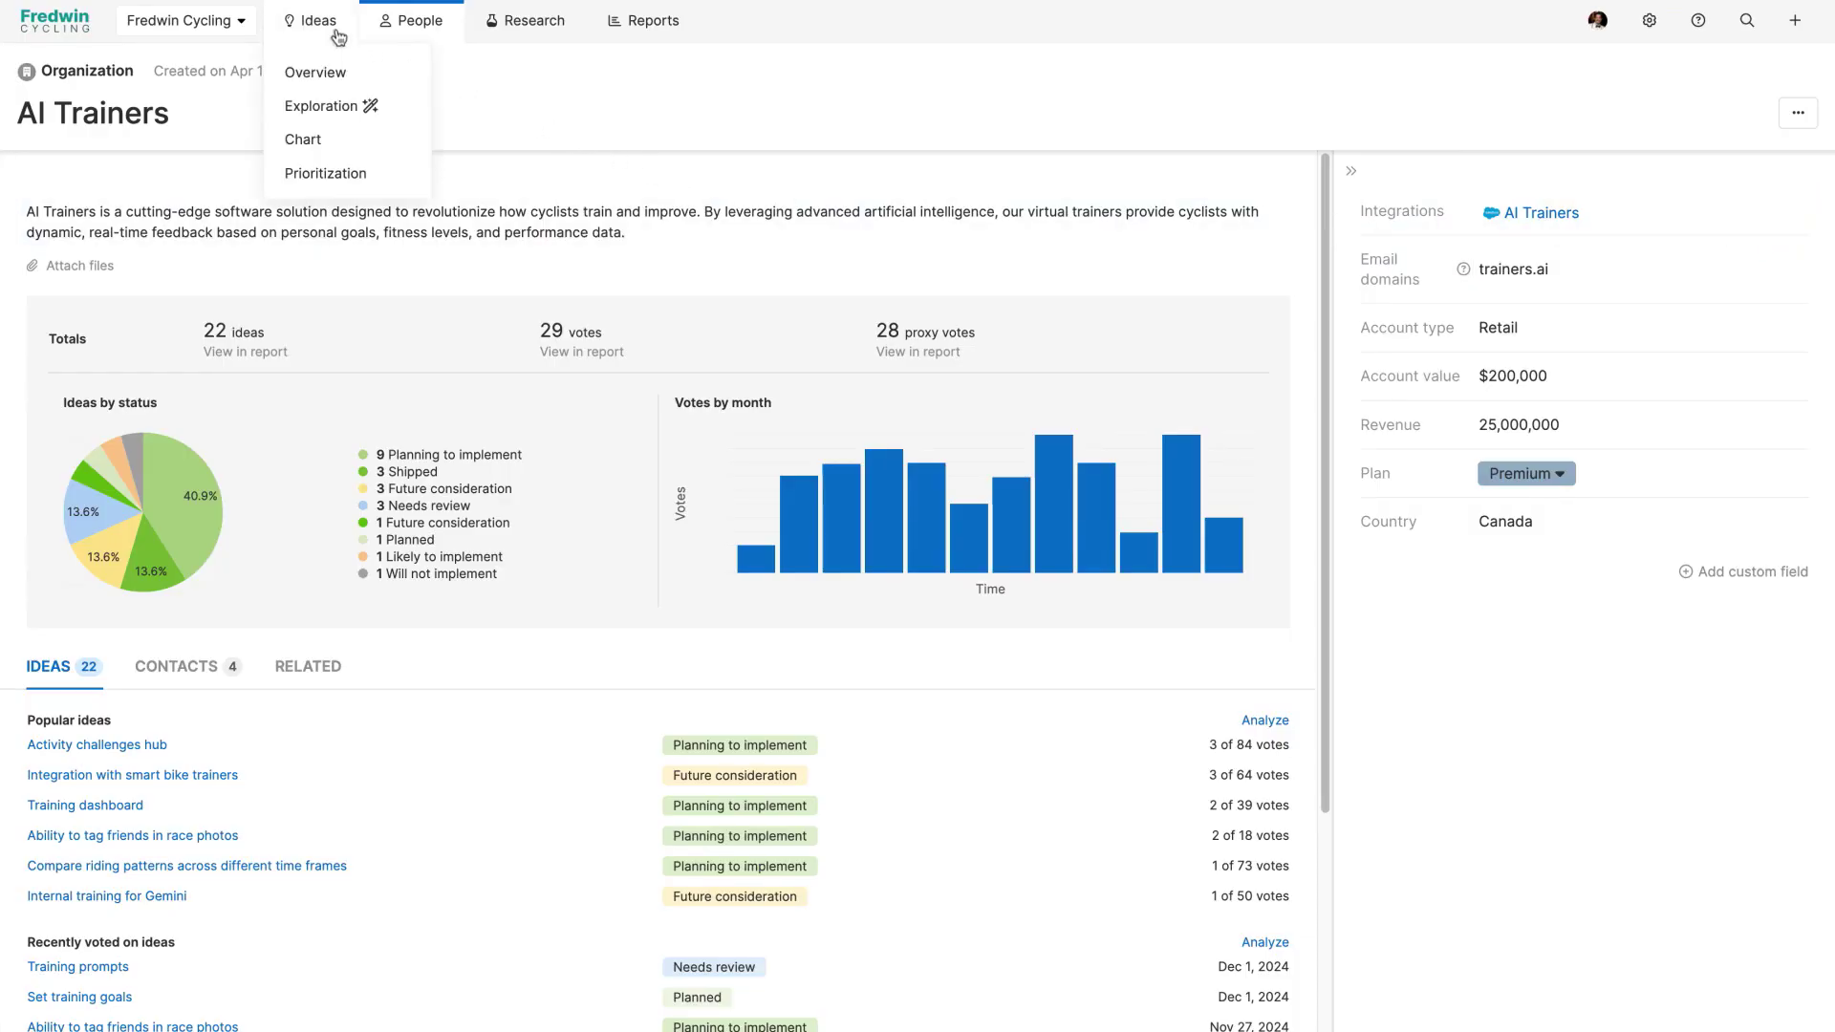
{"action": "left_click", "coordinate": [394, 105]}
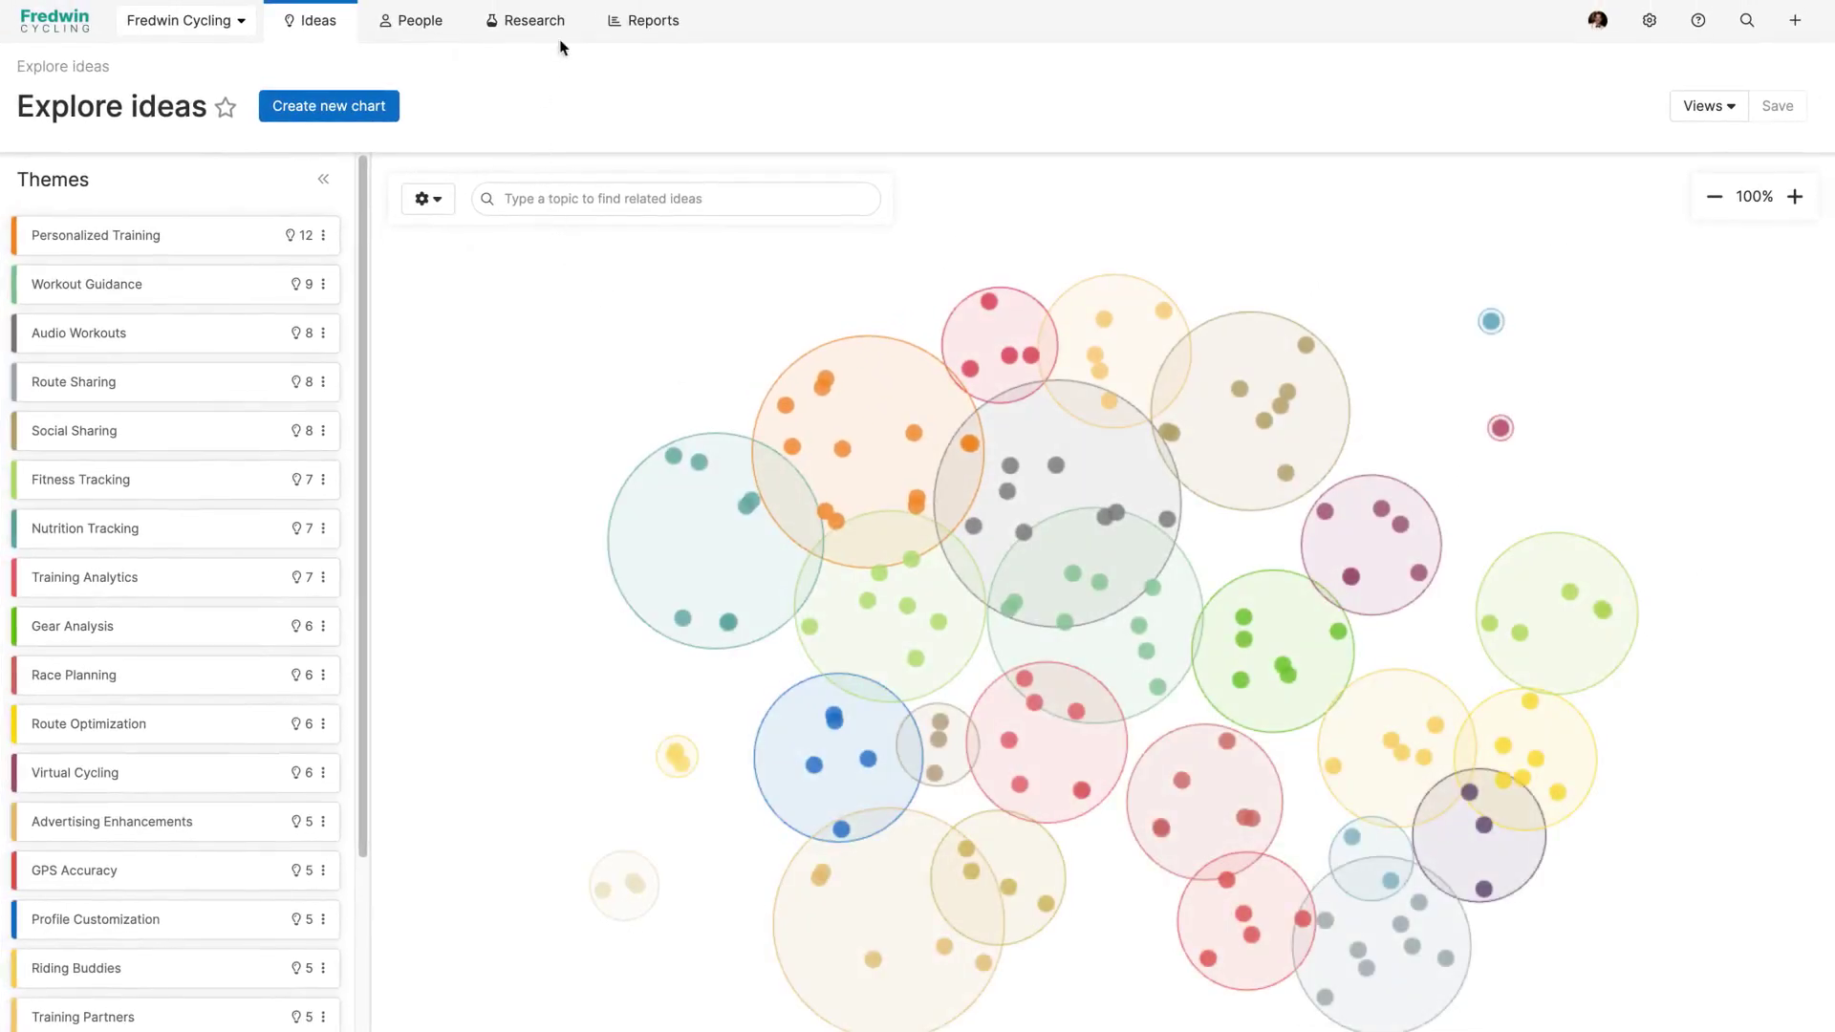
Scroll through the workspace research plan and view the Process flow diagram full screen
{"action": "mouse_move", "coordinate": [564, 37]}
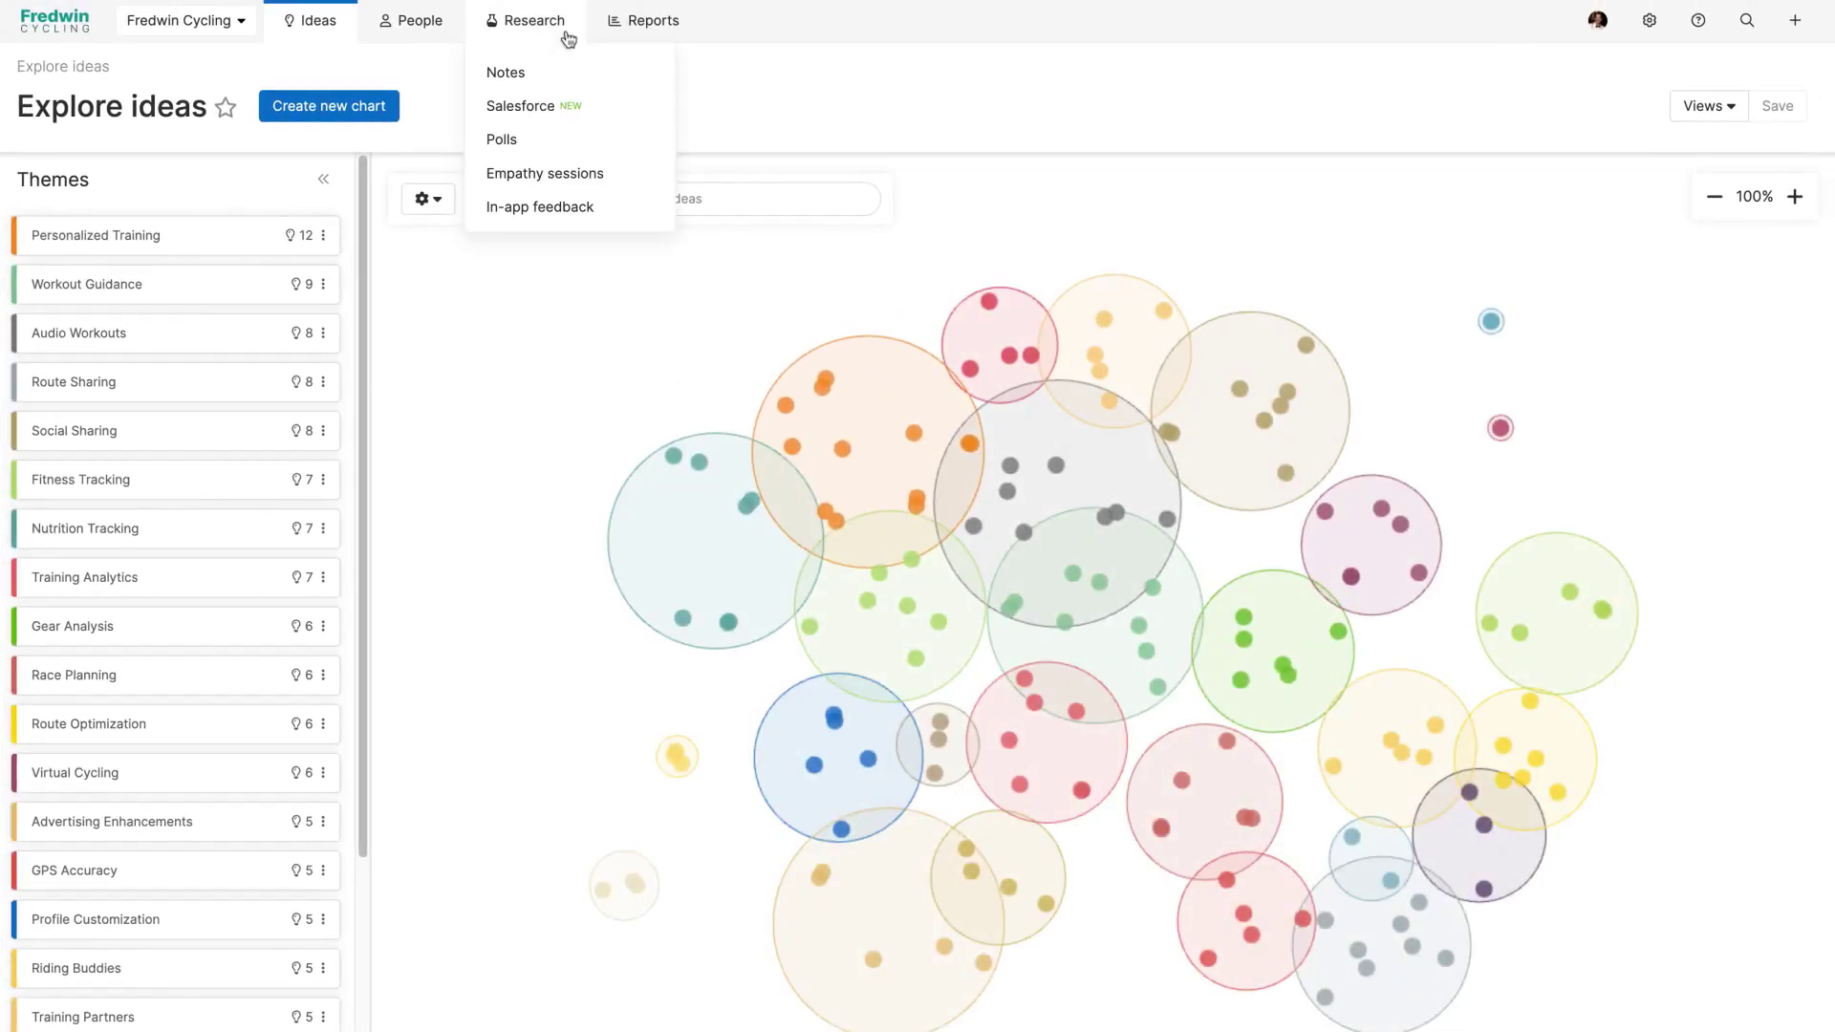
{"action": "left_click", "coordinate": [553, 73]}
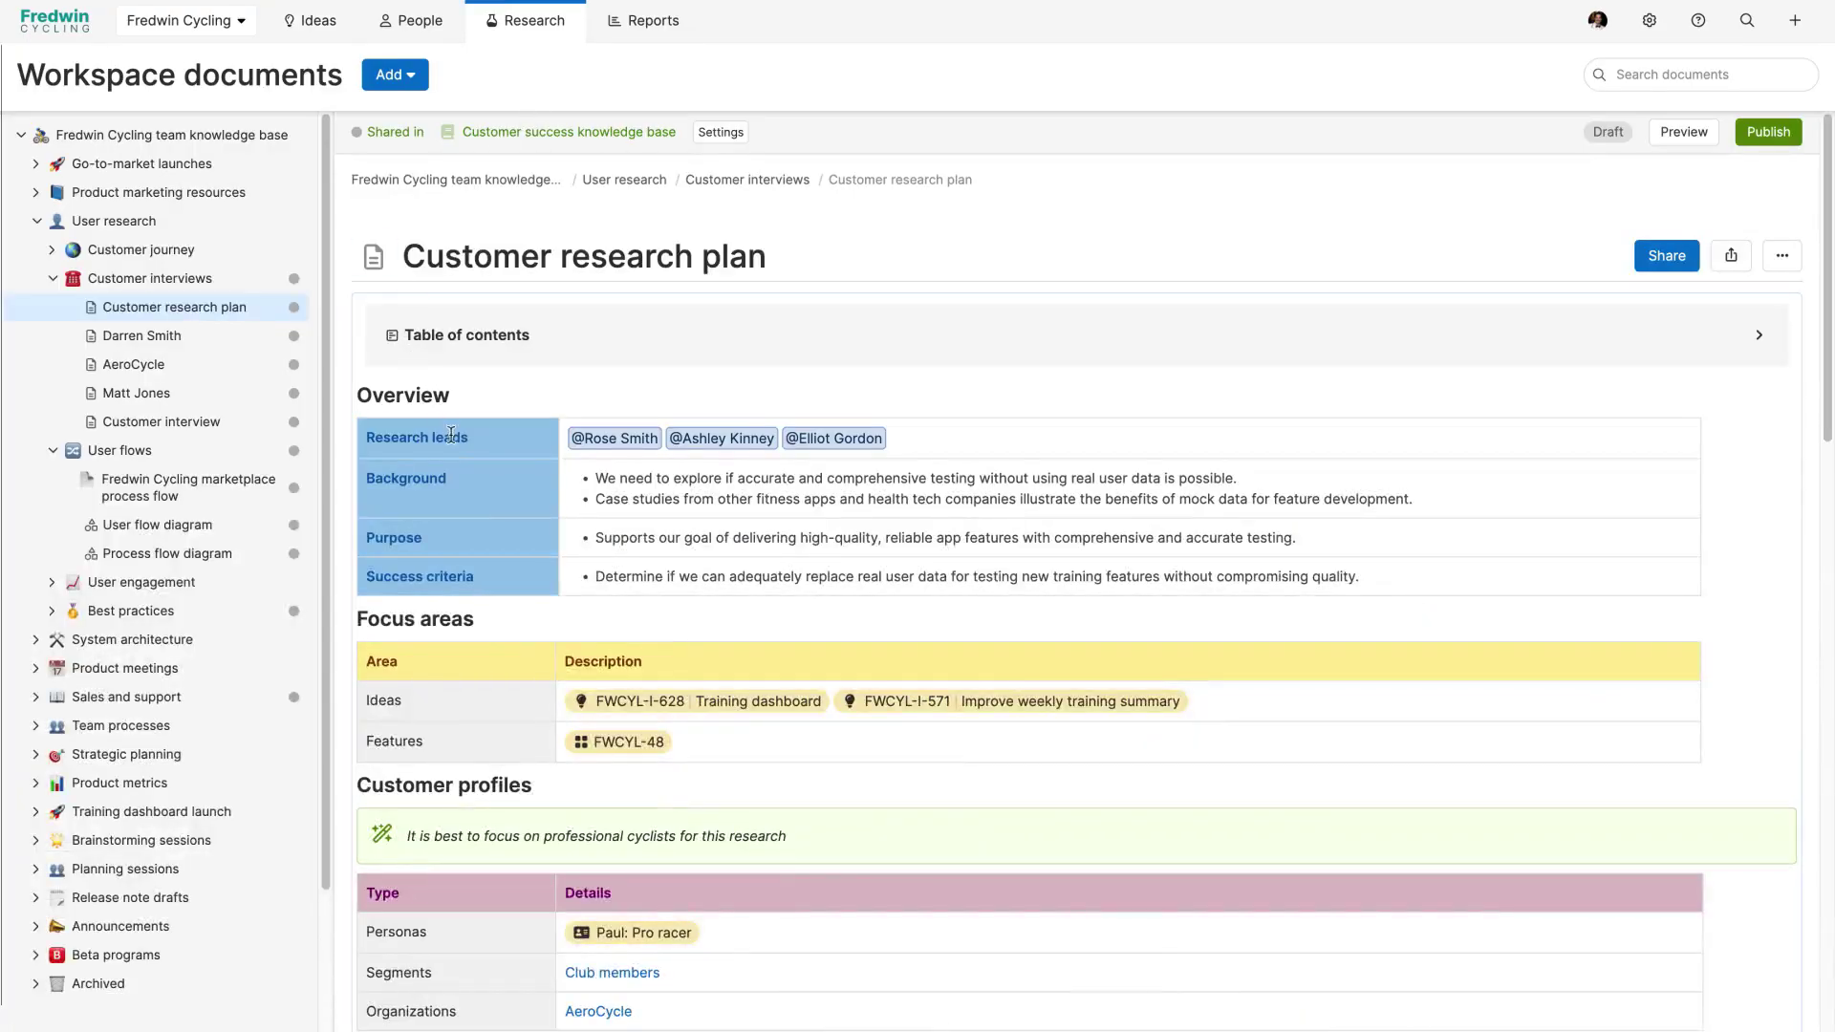
{"action": "scroll", "coordinate": [508, 537], "scroll_direction": "down", "scroll_amount": 5}
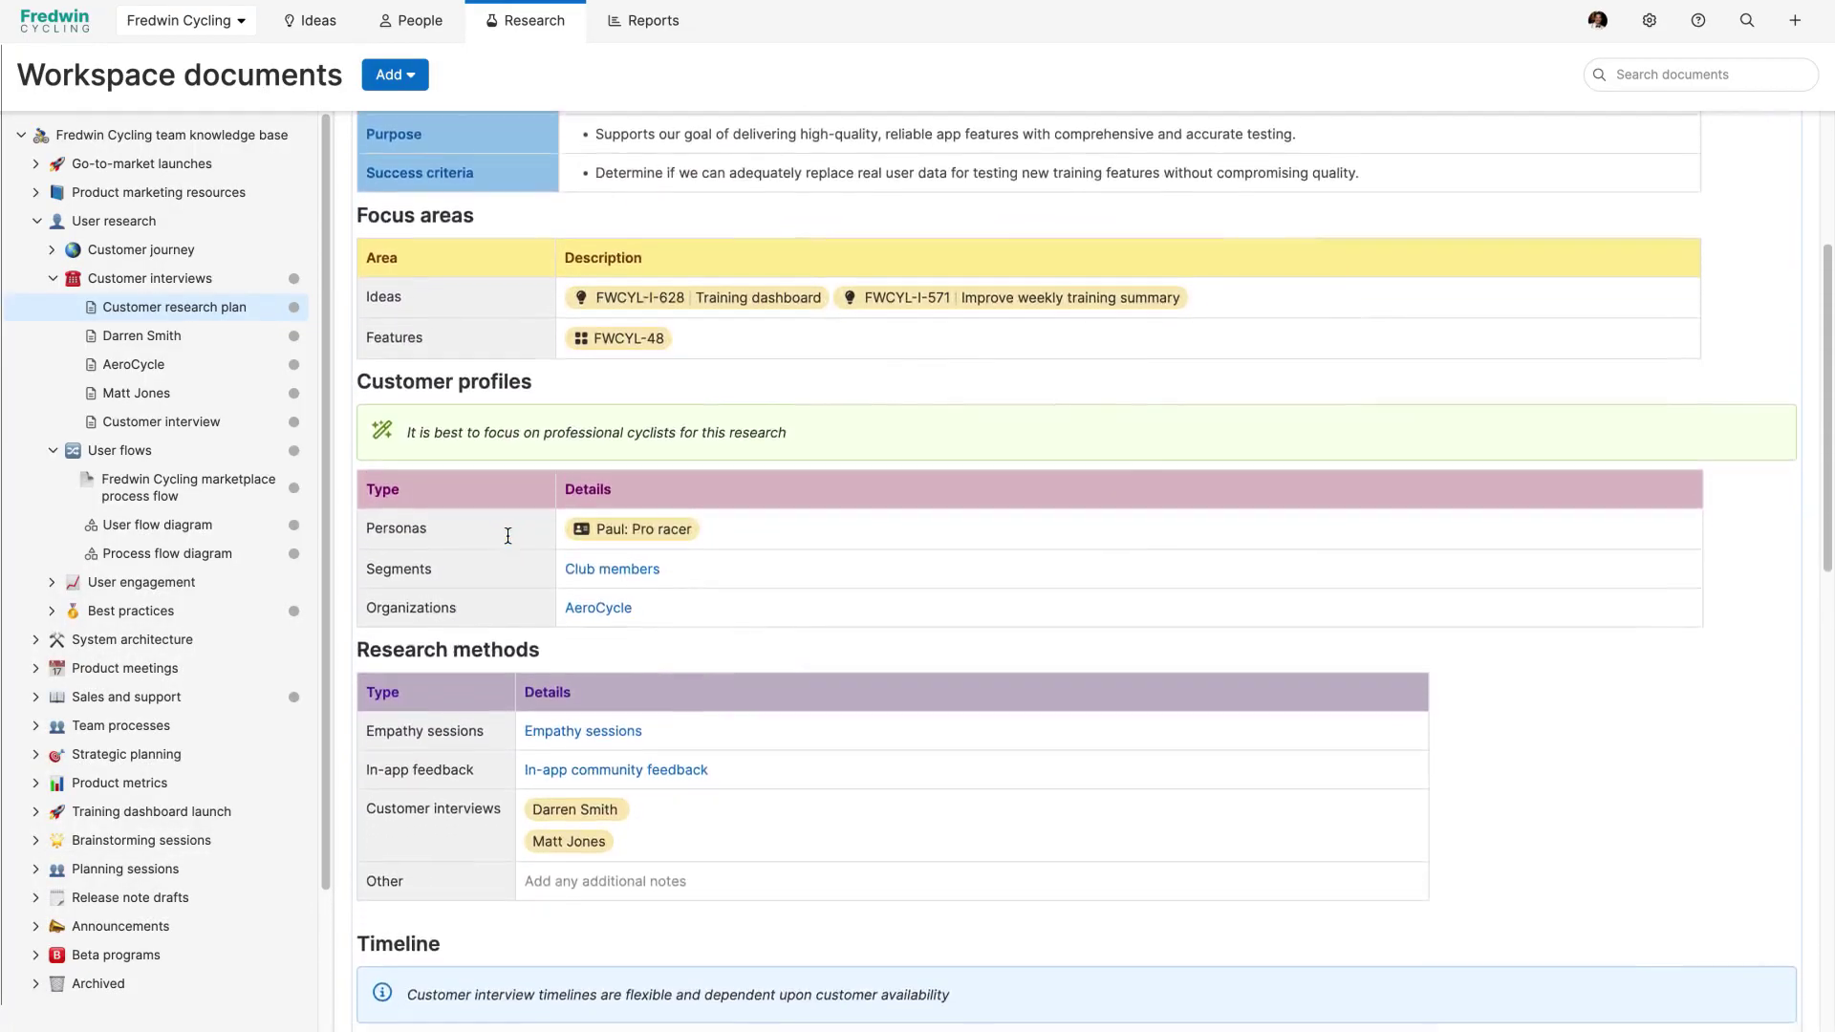
{"action": "scroll", "coordinate": [508, 536], "scroll_direction": "down", "scroll_amount": 2}
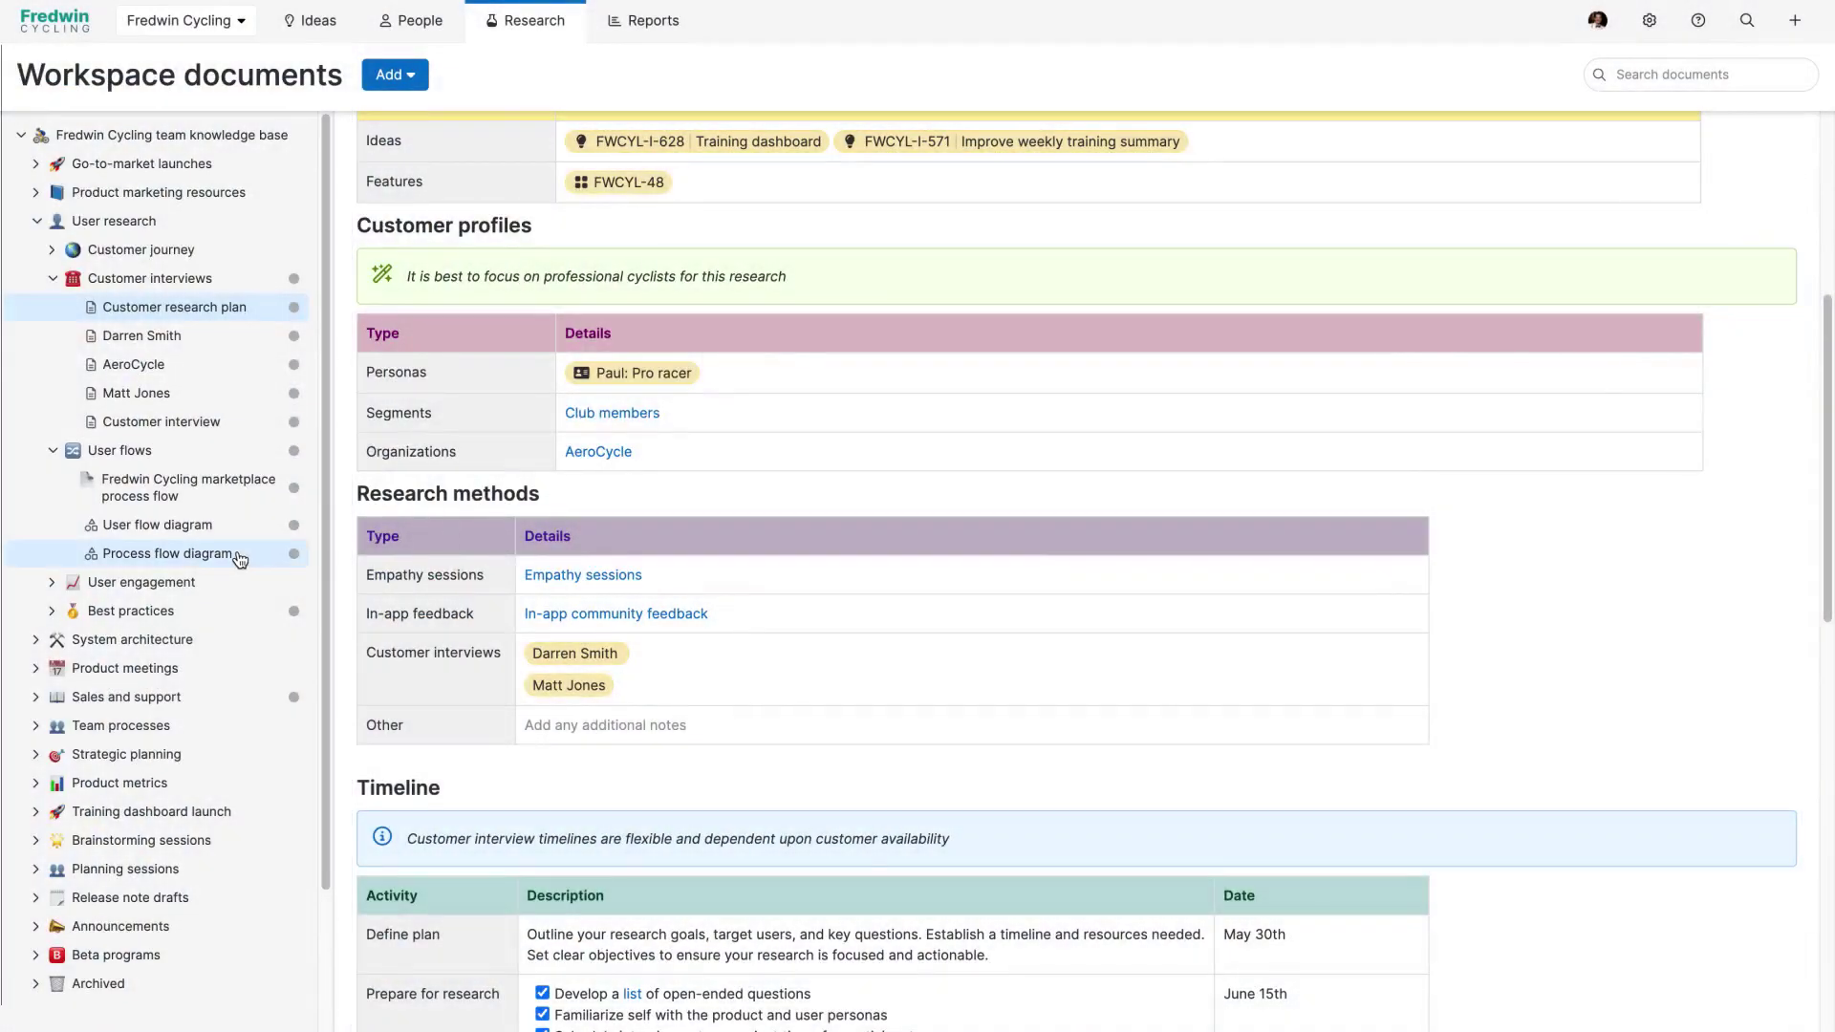
{"action": "left_click", "coordinate": [240, 560]}
{"action": "left_click", "coordinate": [1761, 292]}
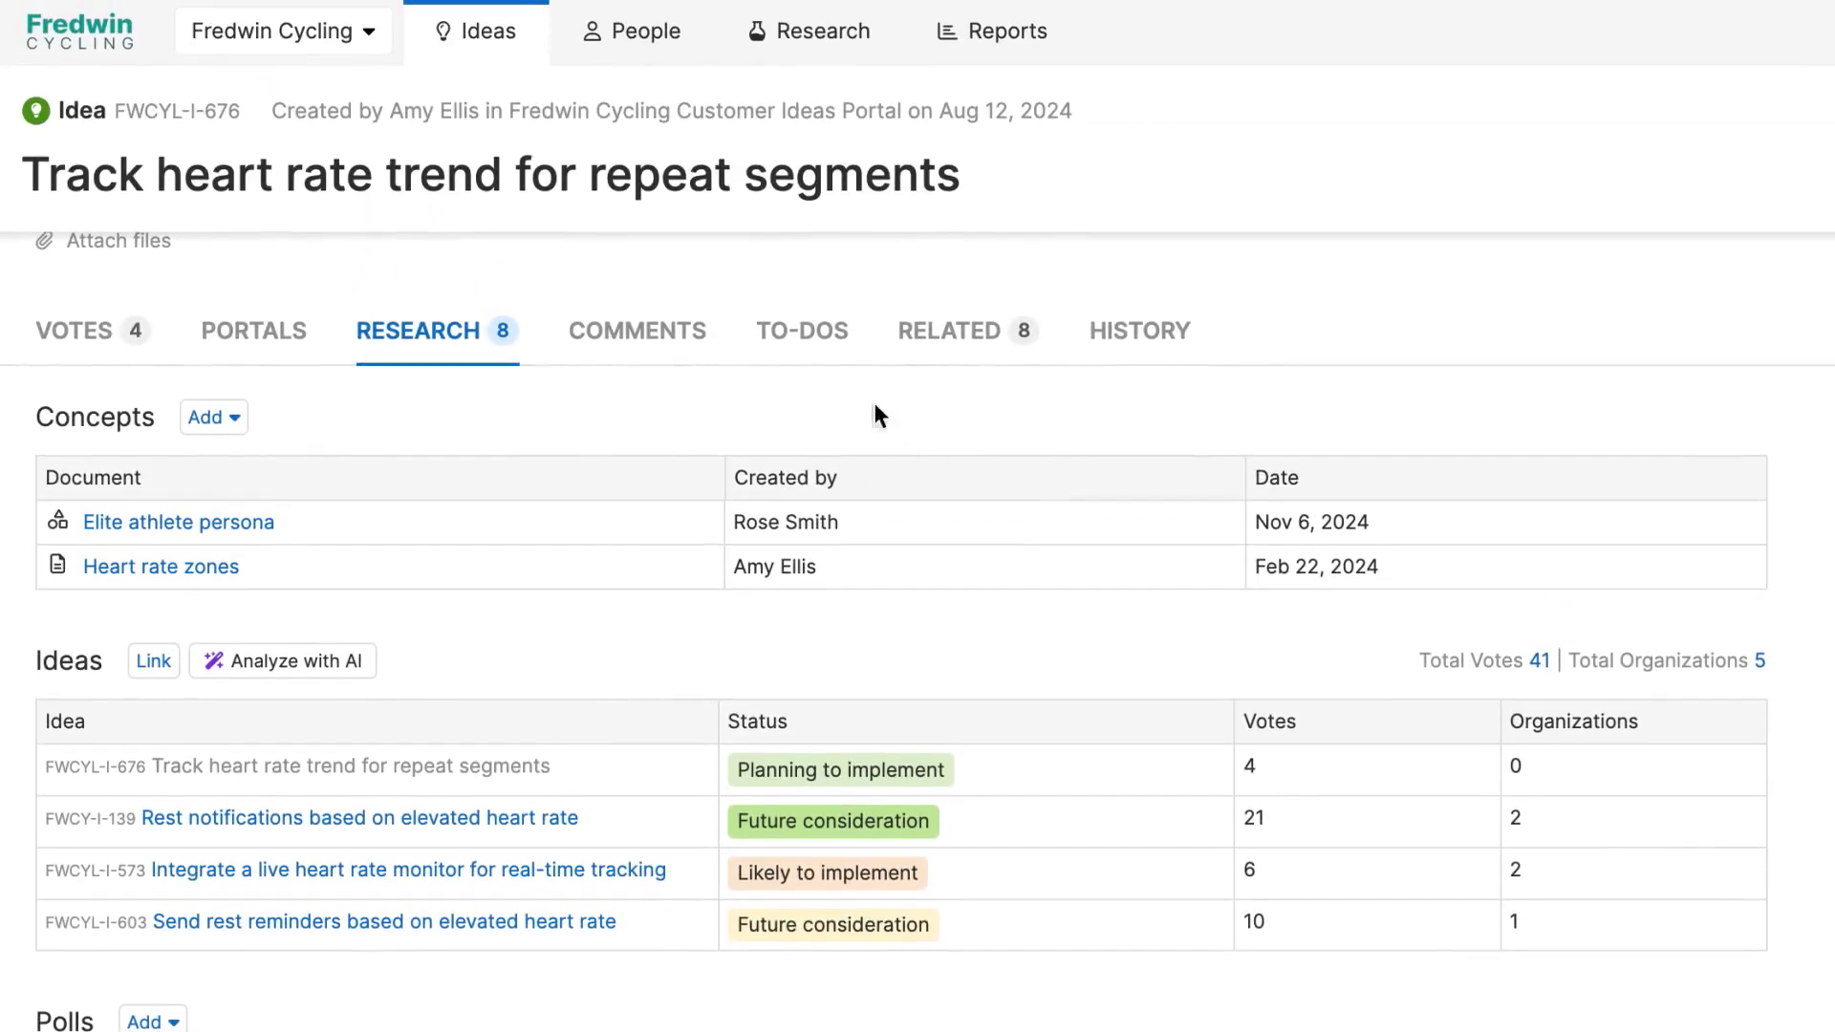
In Prioritization, expand the weather ride-times idea's scores and drag it up to rank 2
{"action": "mouse_move", "coordinate": [520, 57]}
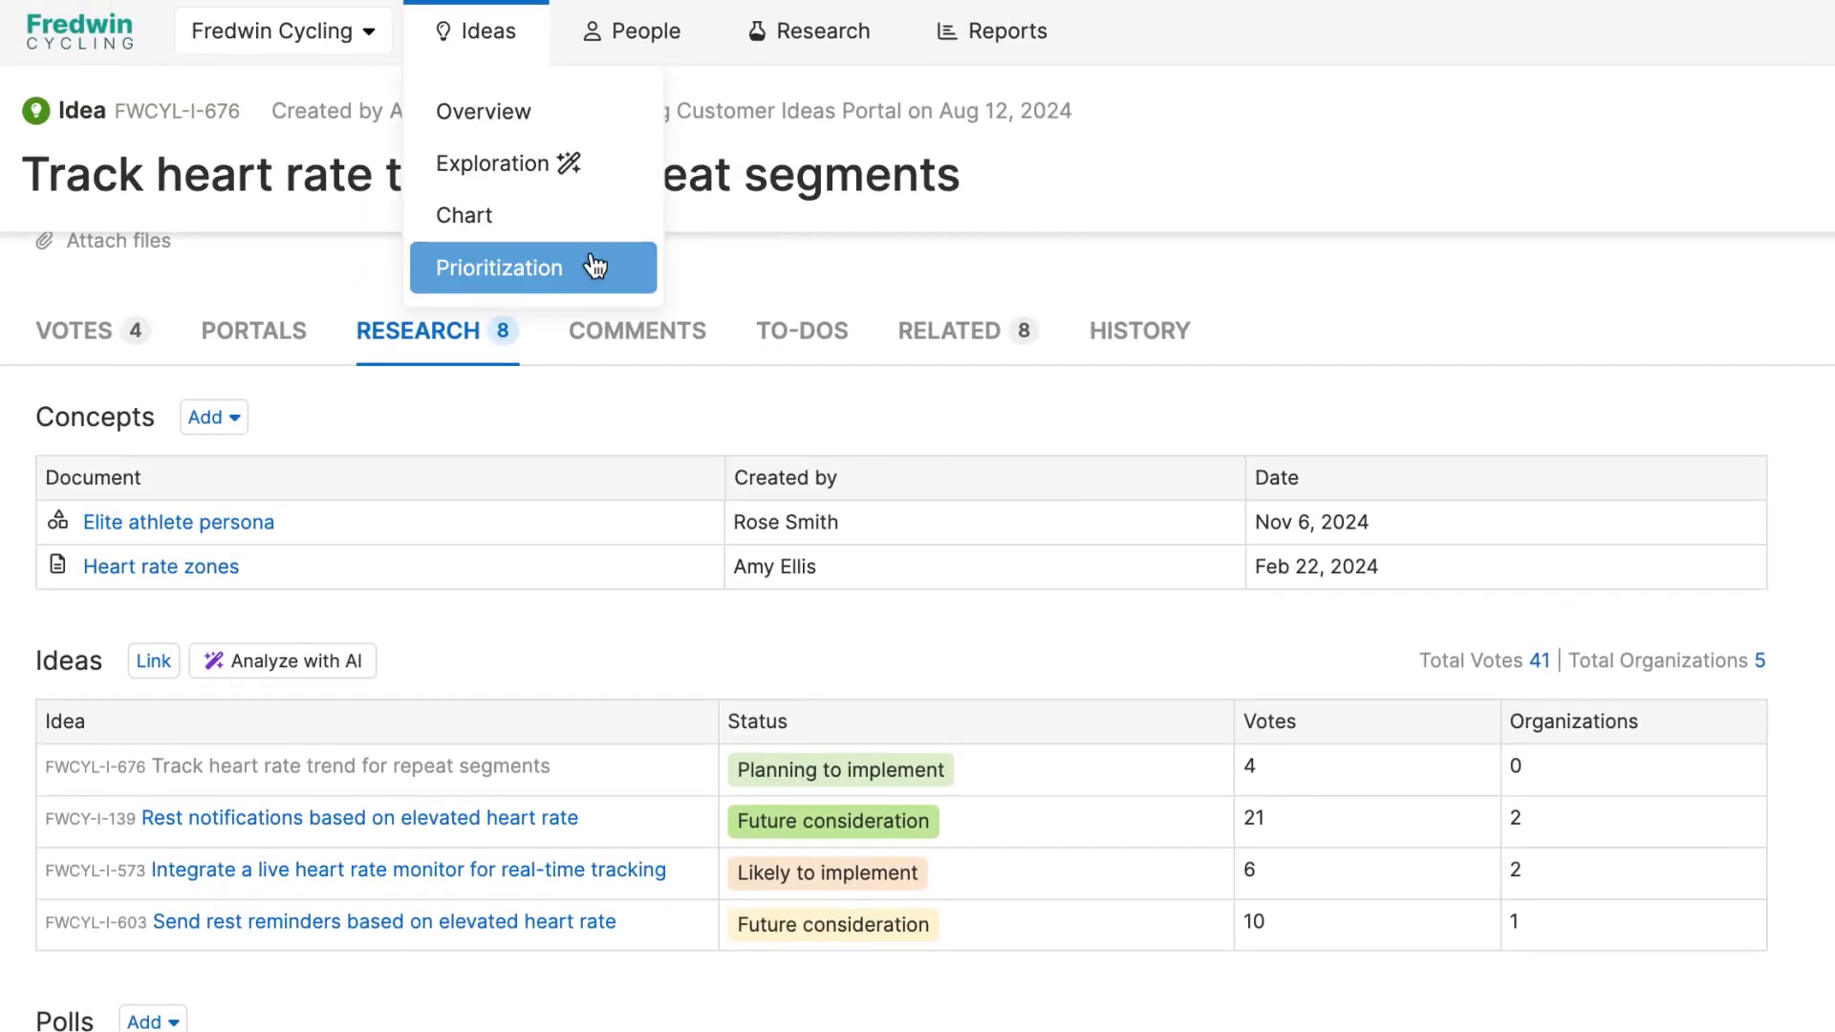
{"action": "left_click", "coordinate": [594, 264]}
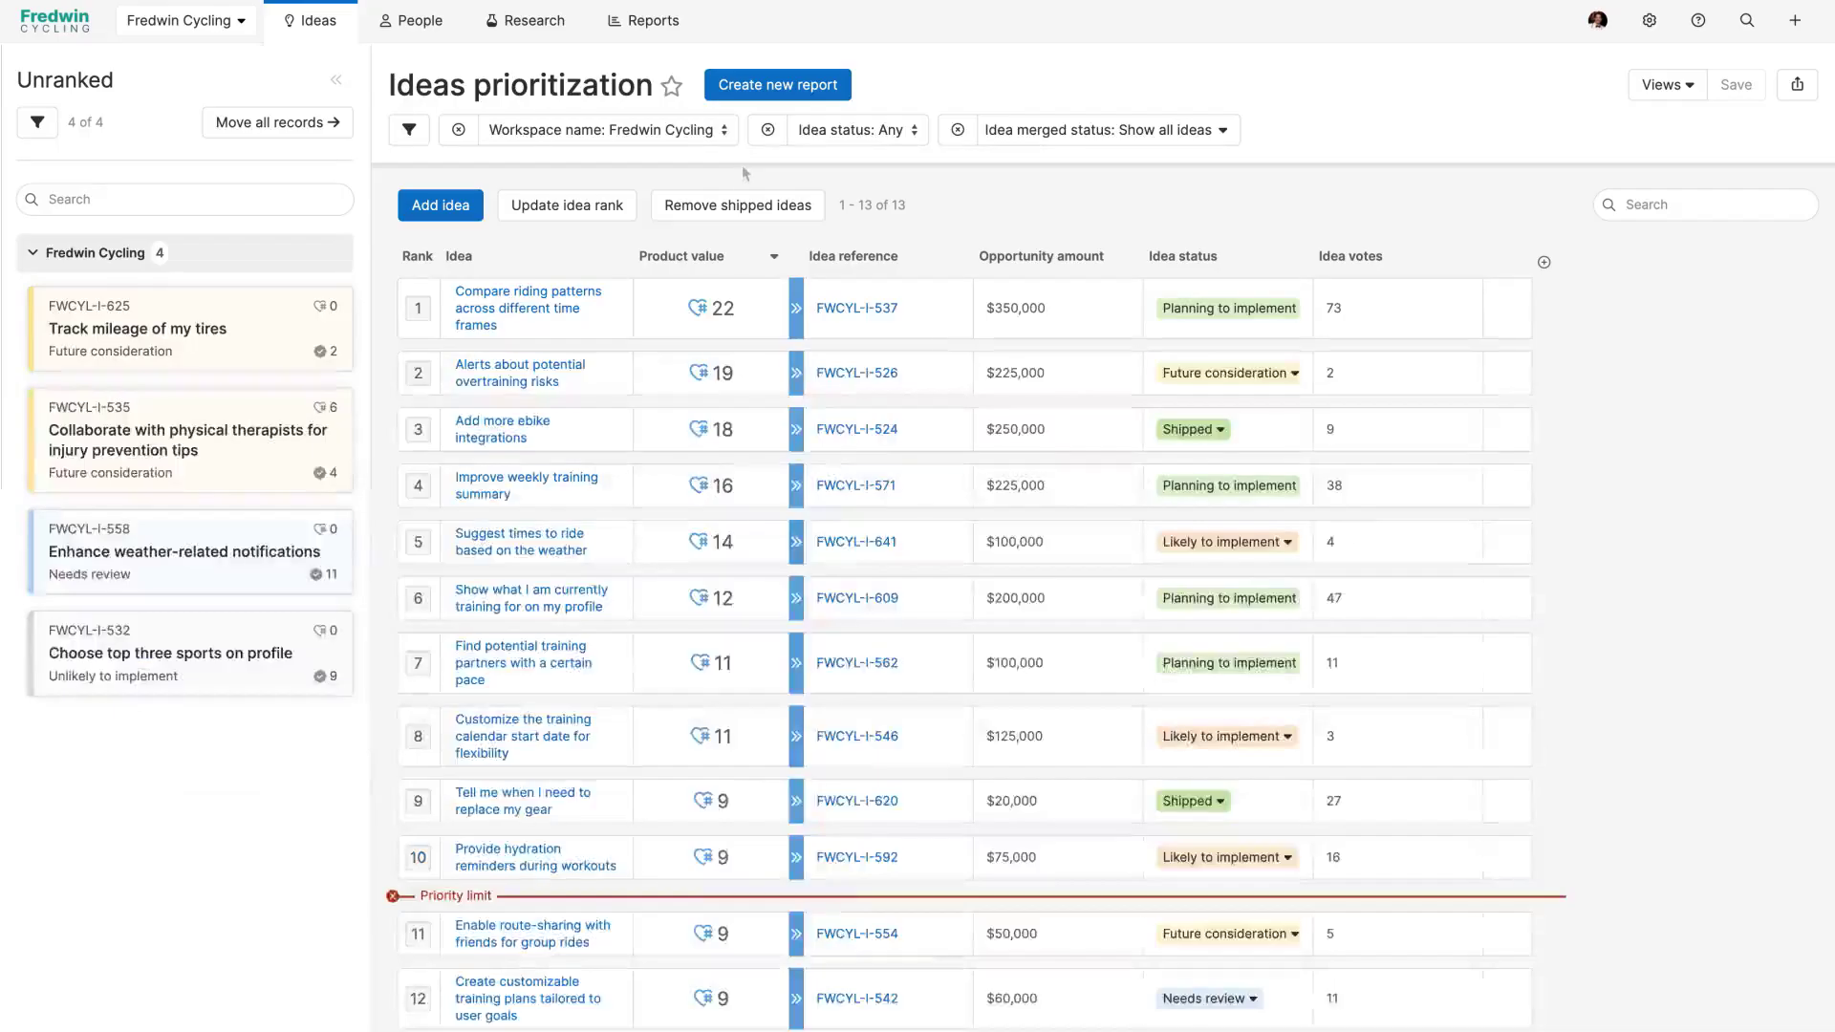
{"action": "left_click", "coordinate": [798, 551]}
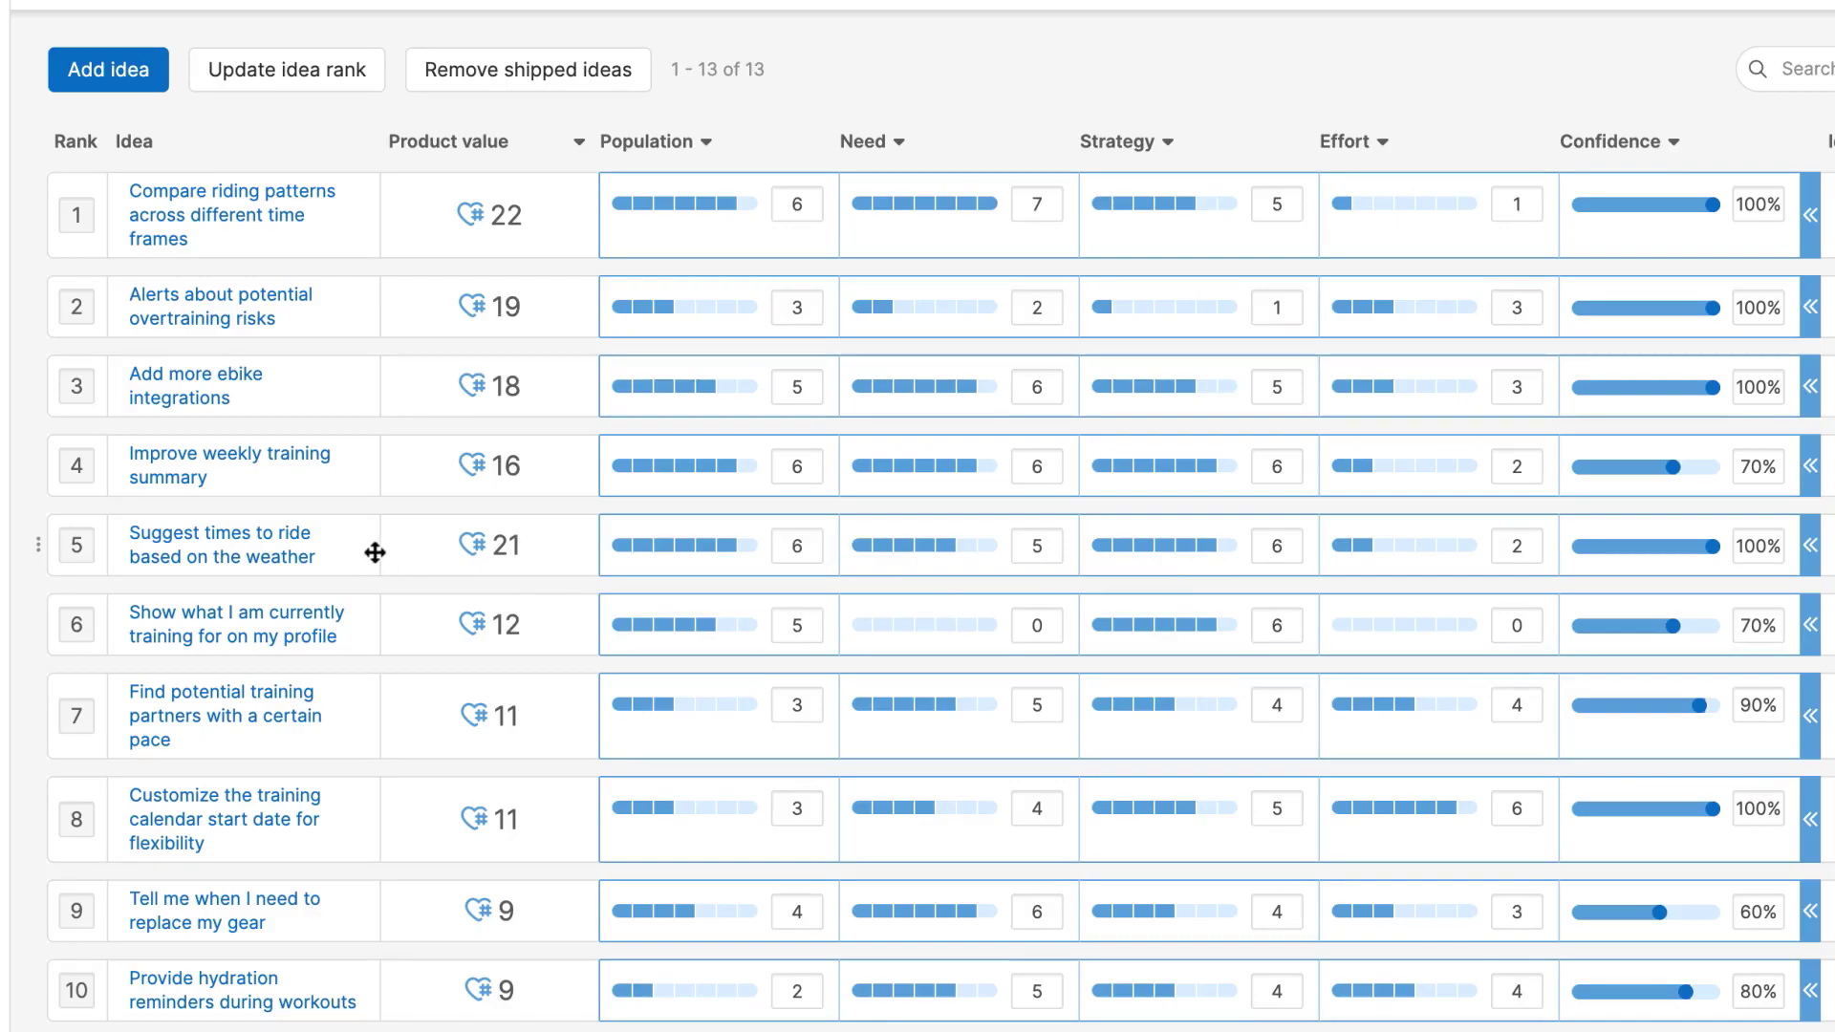
{"action": "left_click_drag", "start_coordinate": [377, 552], "coordinate": [365, 270]}
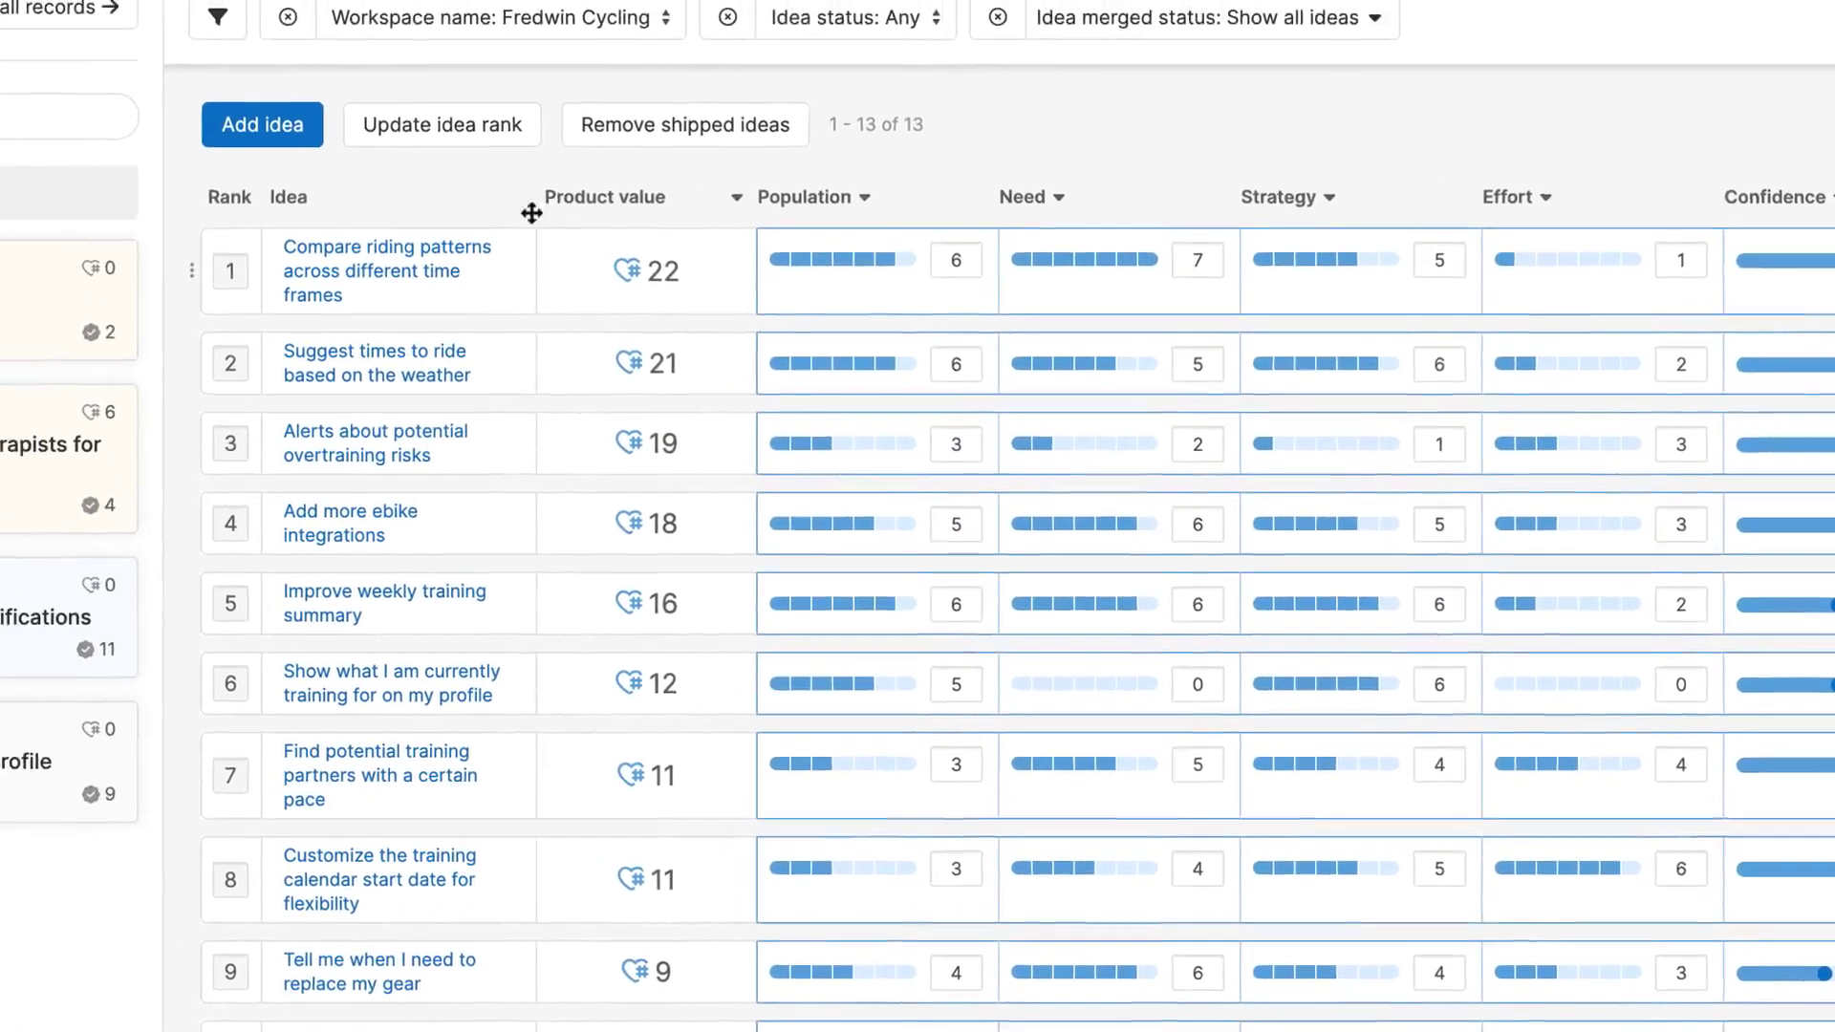
{"action": "left_click", "coordinate": [849, 21]}
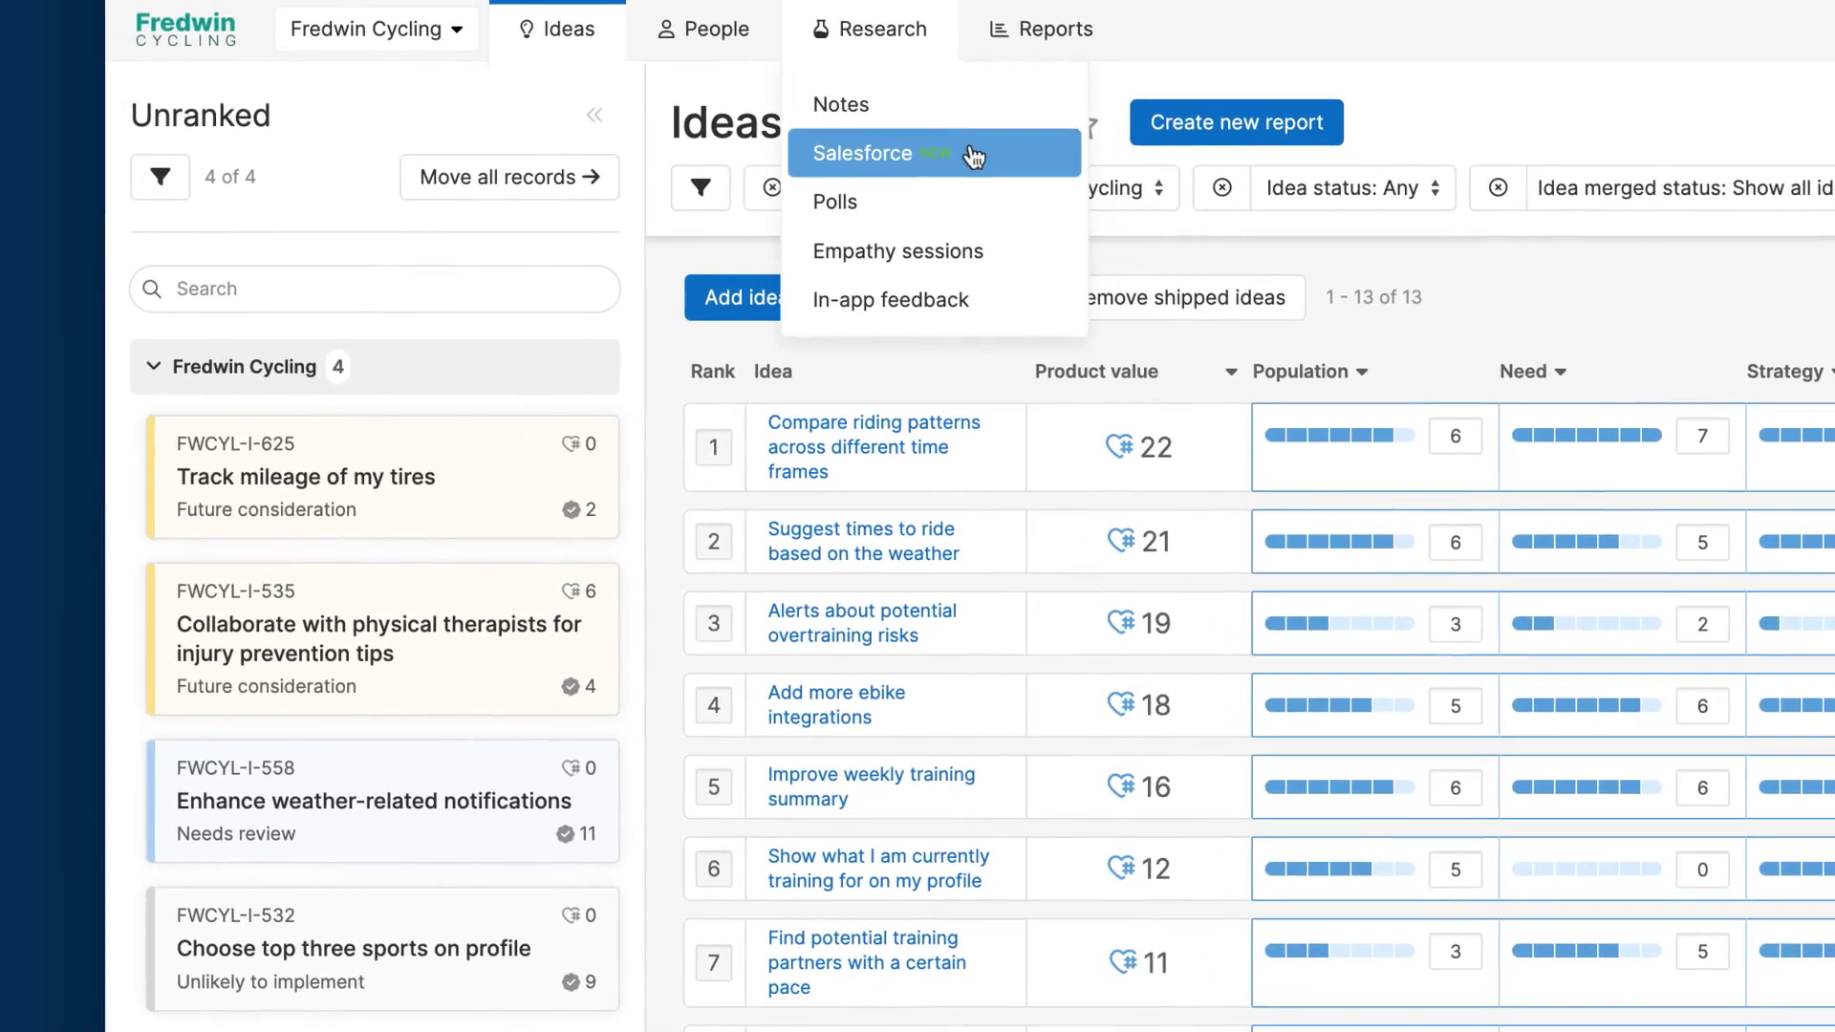
From the Salesforce opportunity report, open Improve weekly training summary and begin promoting it
{"action": "left_click", "coordinate": [971, 153]}
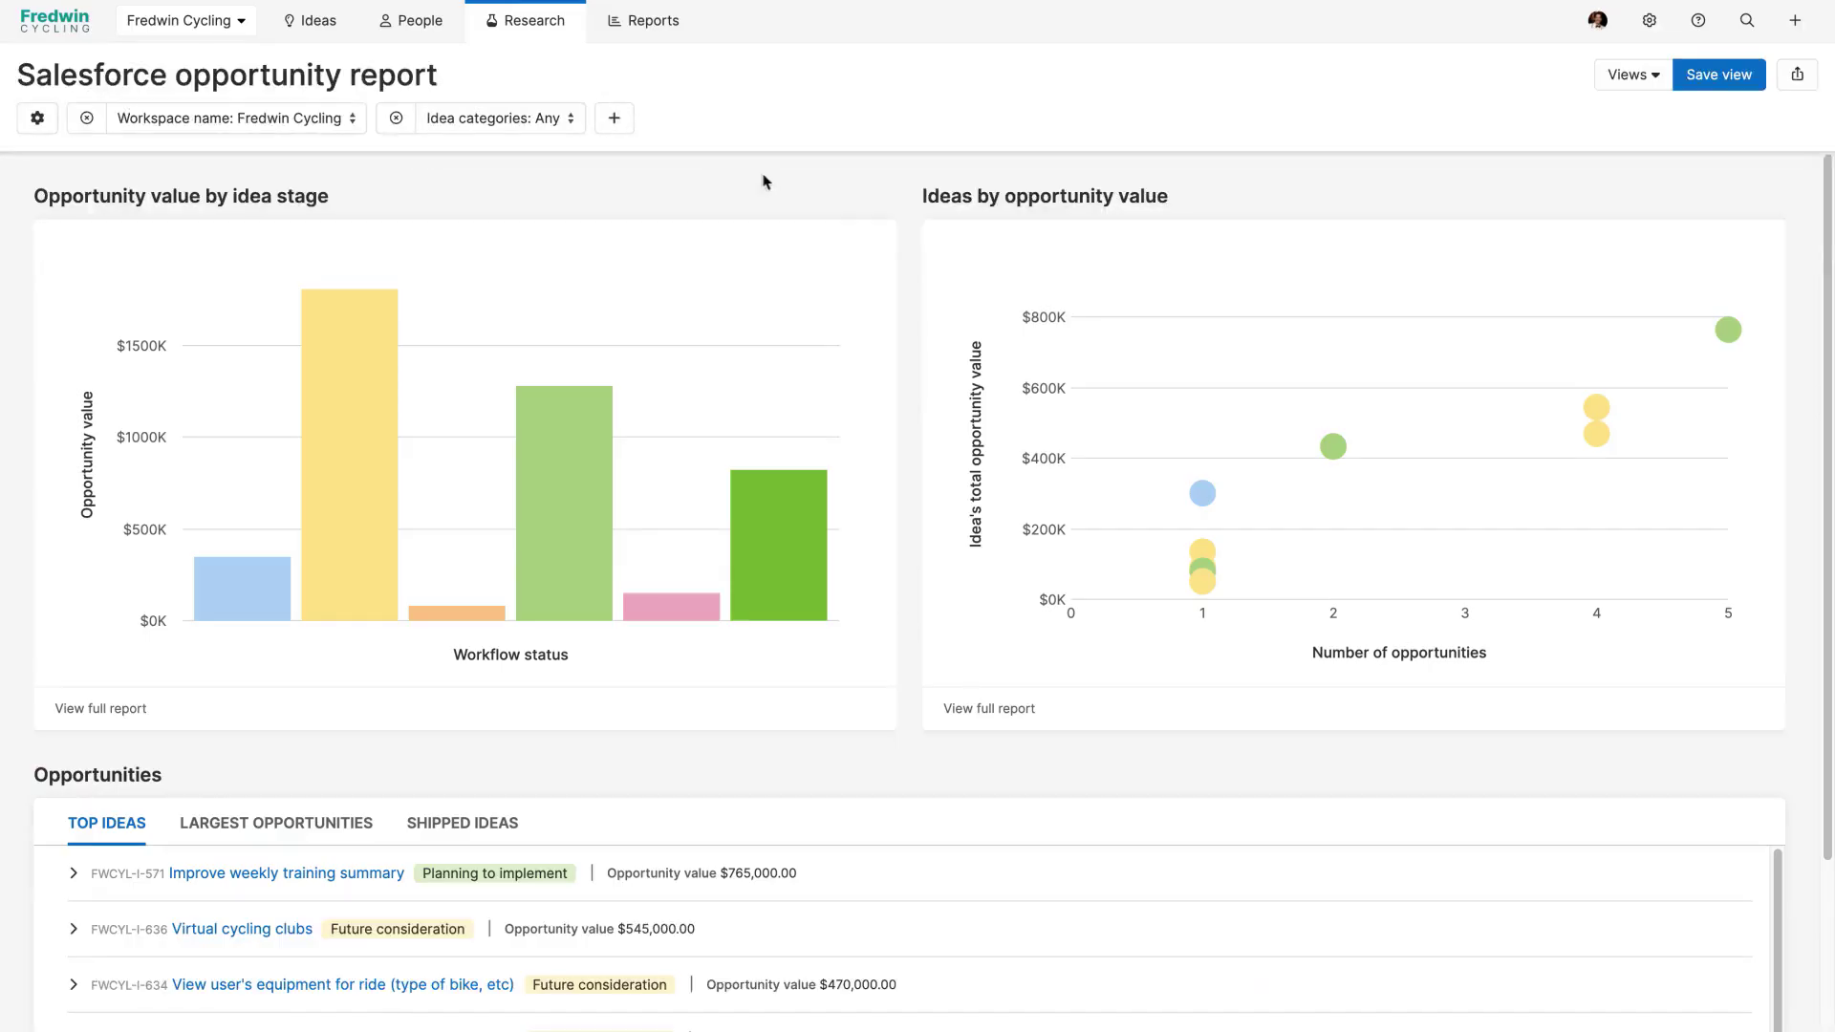
{"action": "scroll", "coordinate": [839, 744], "scroll_direction": "down", "scroll_amount": 3}
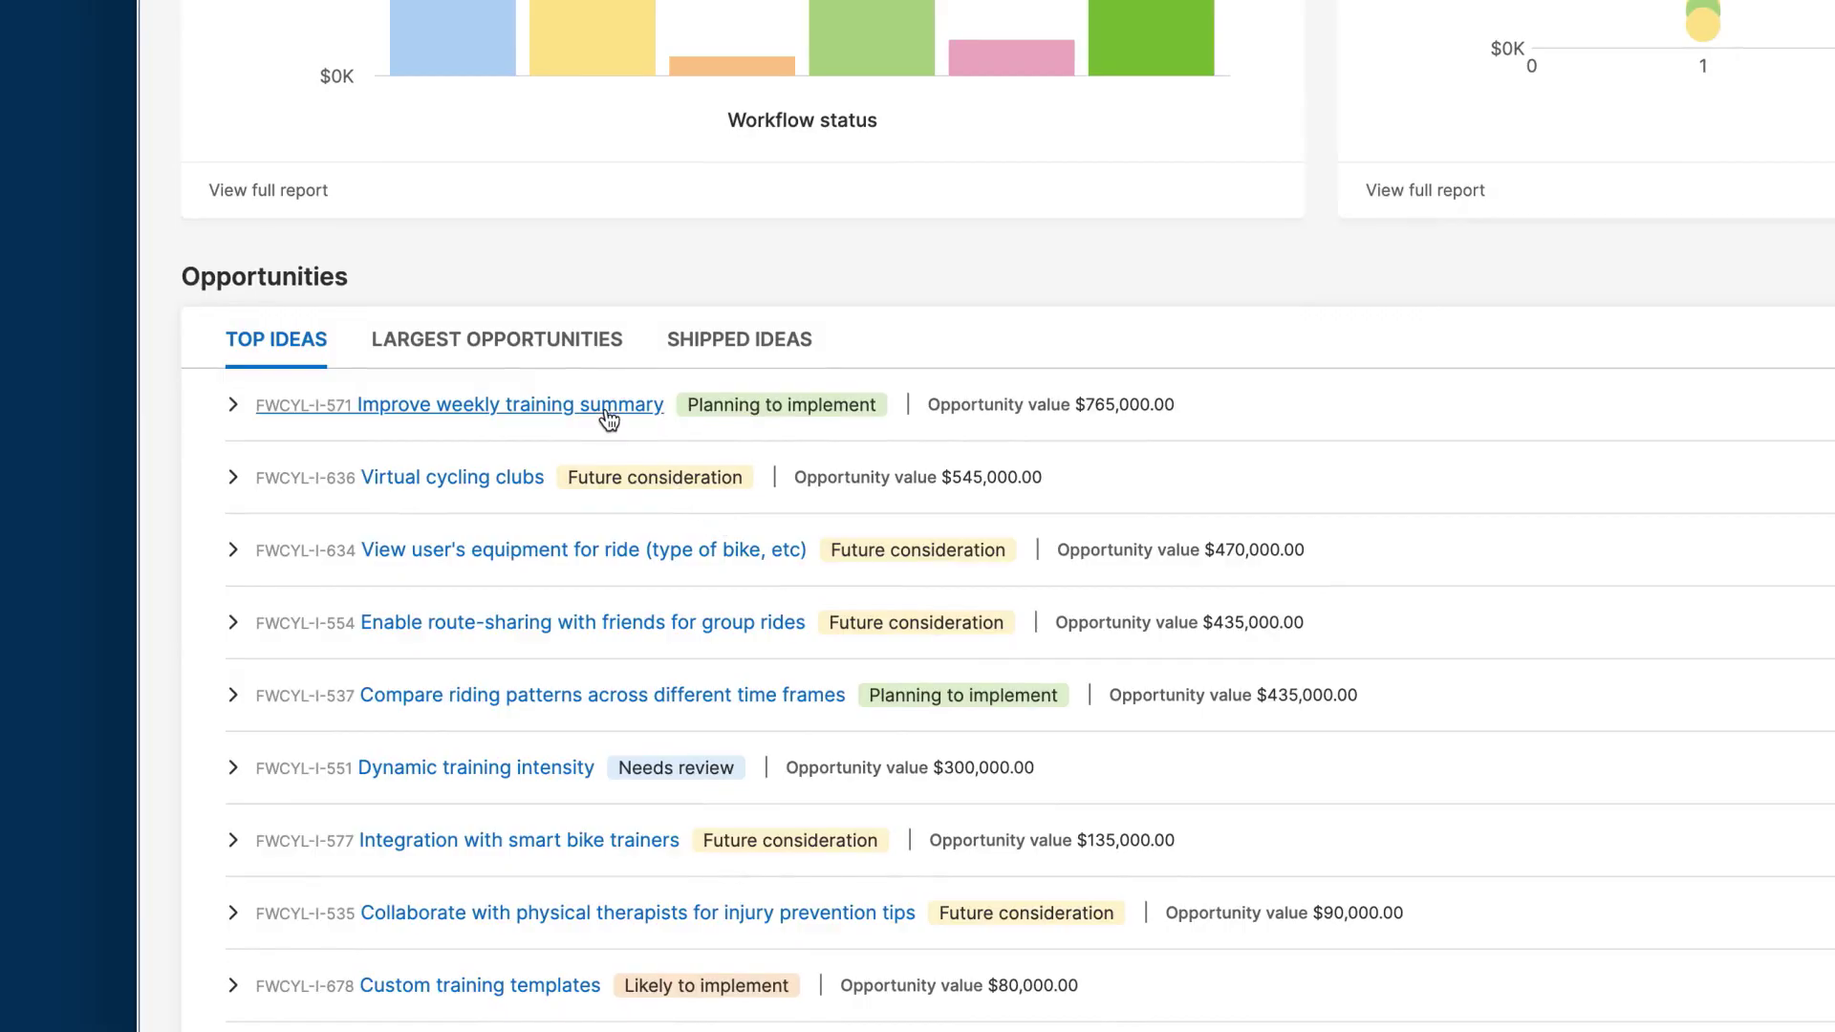
{"action": "left_click", "coordinate": [610, 406]}
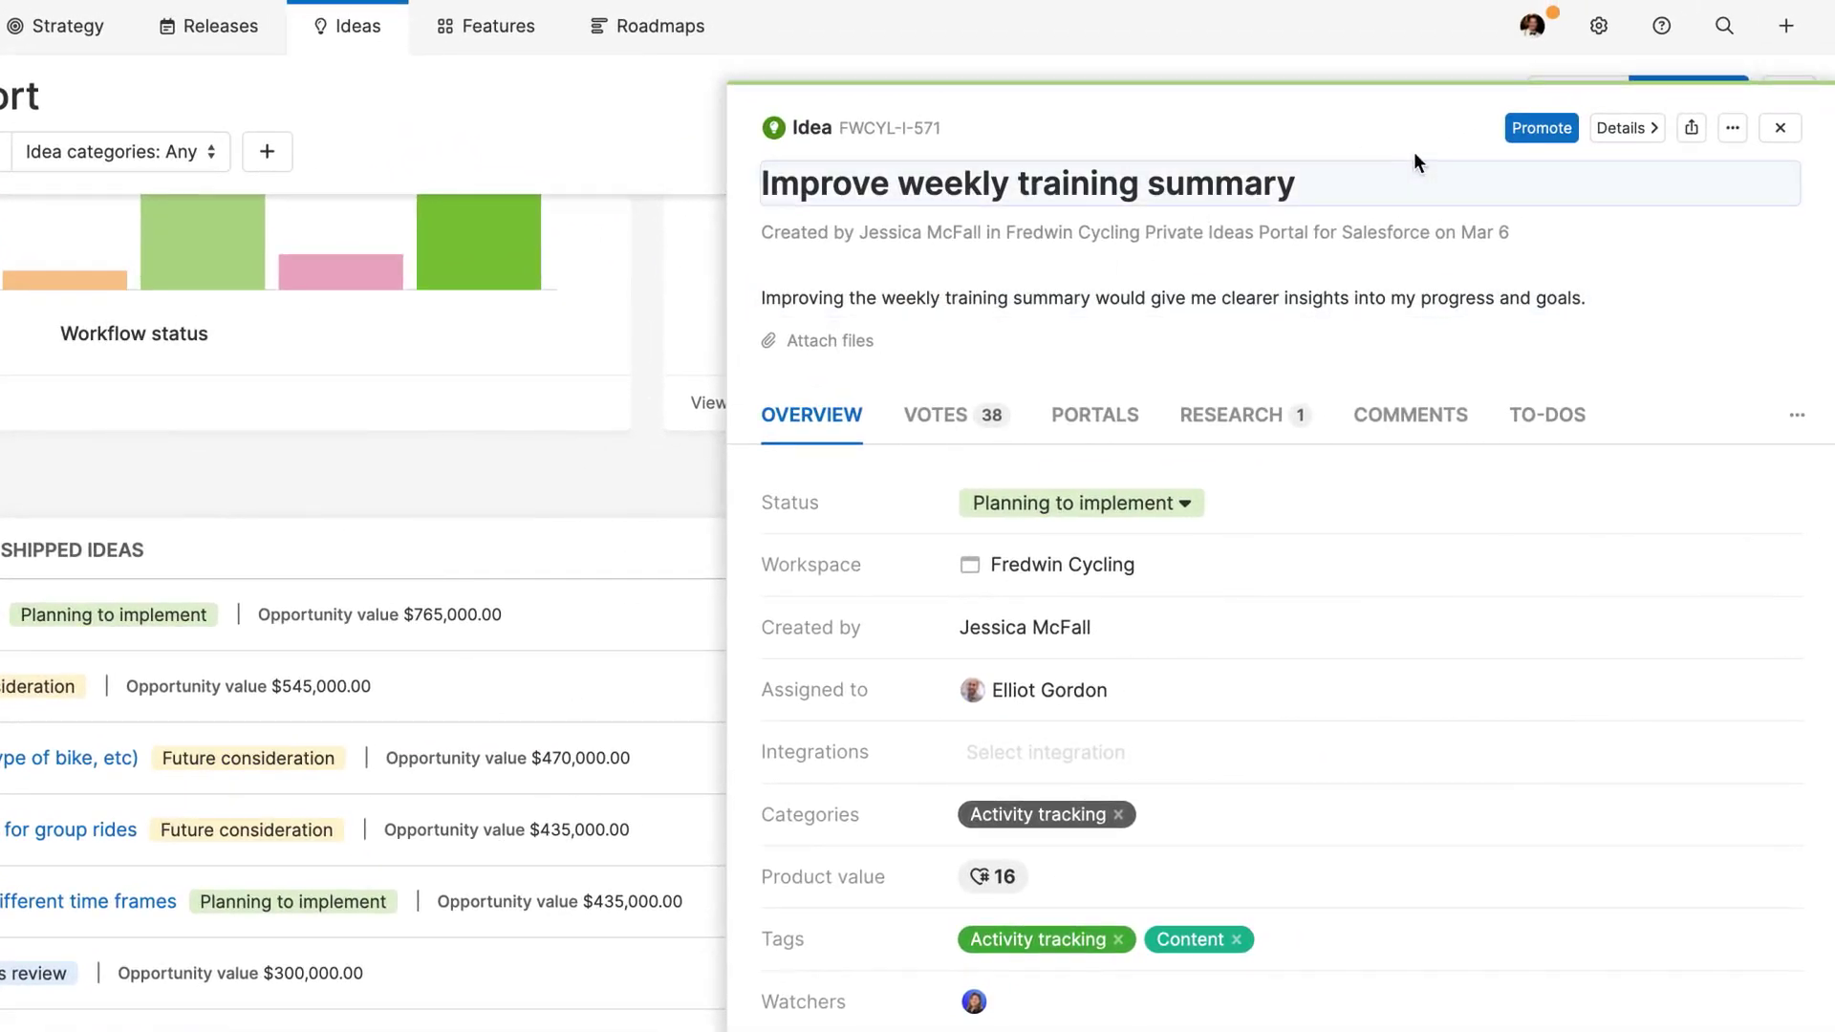
{"action": "left_click", "coordinate": [1525, 136]}
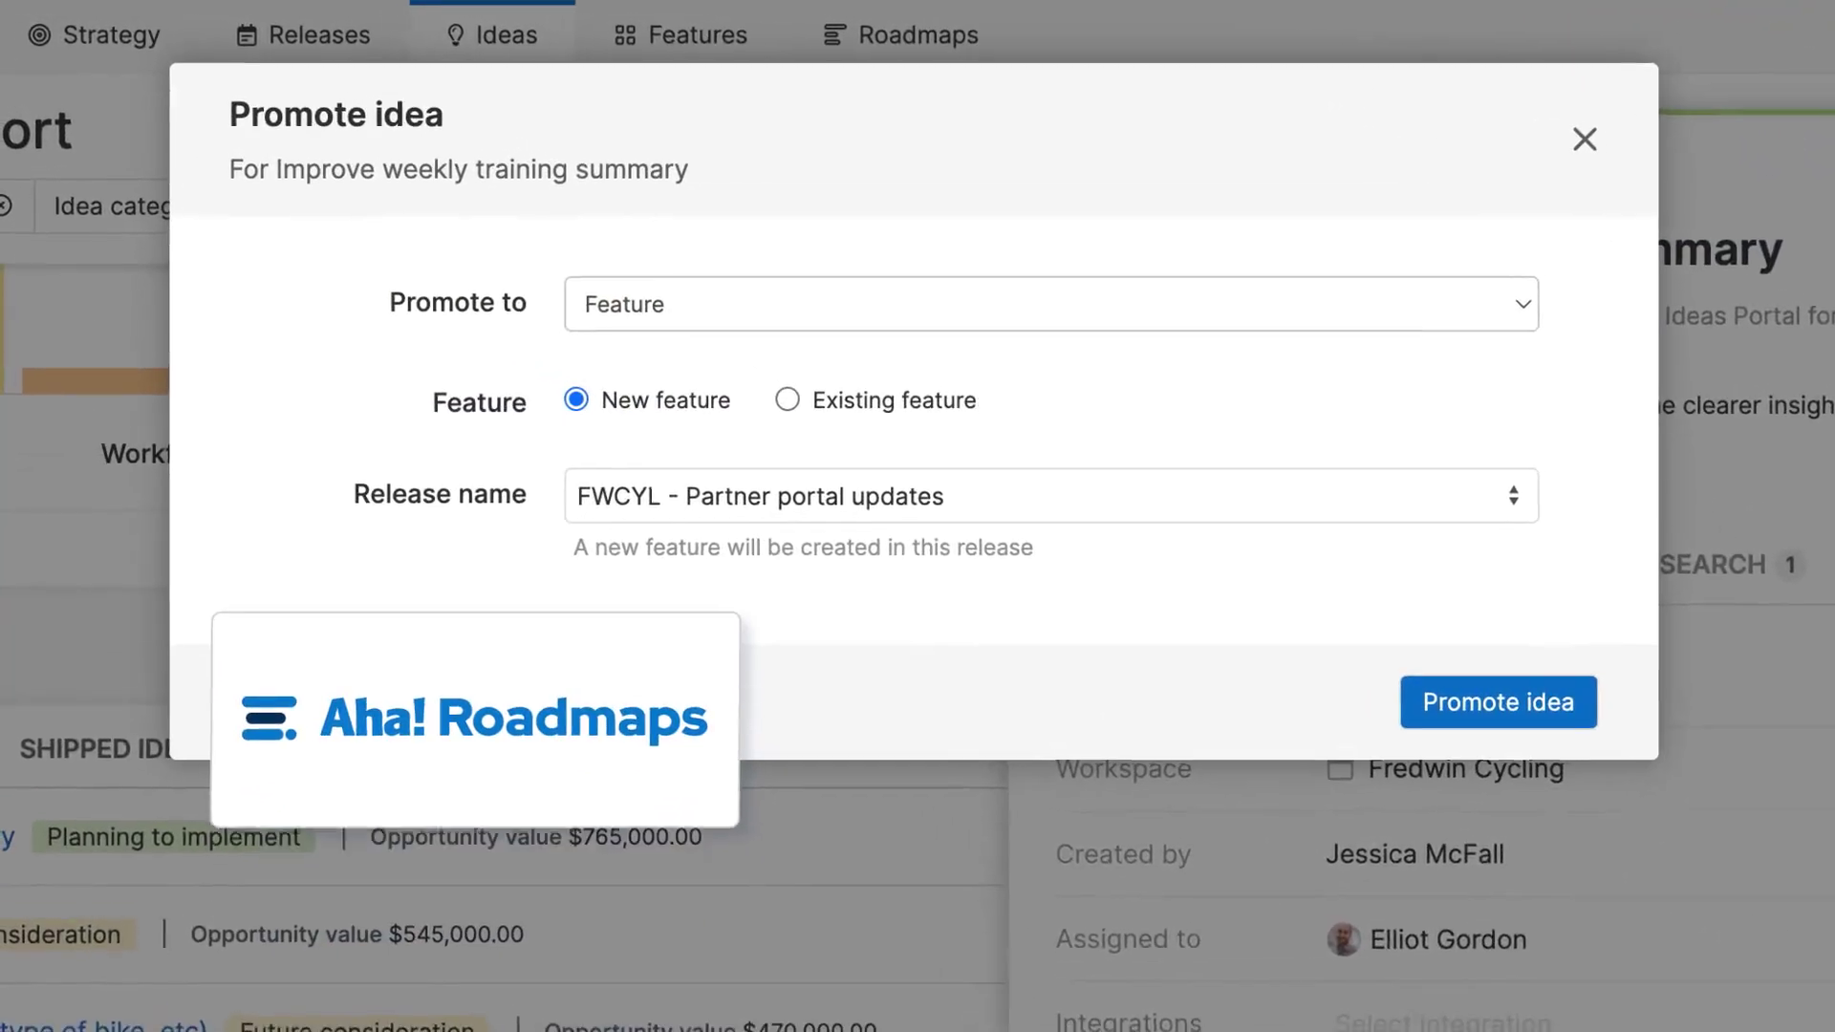
{"action": "left_click", "coordinate": [1528, 308]}
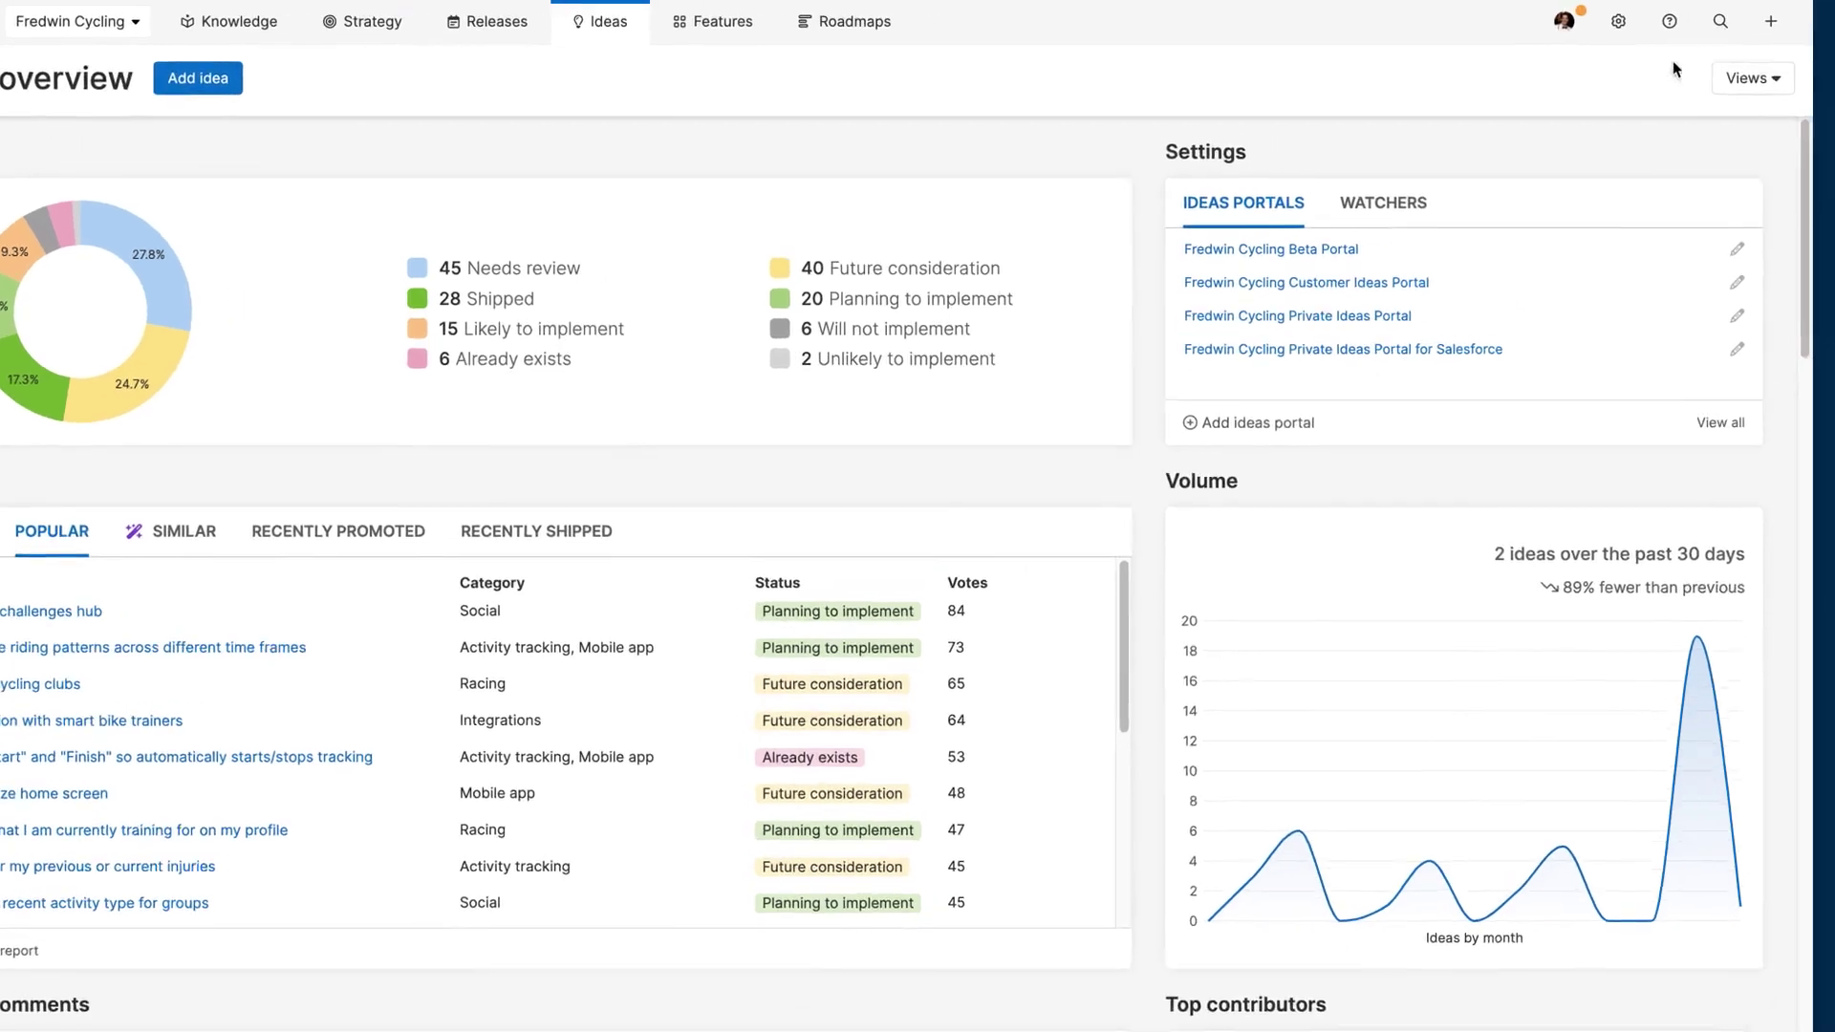
Open the help knowledge base and request help from a product expert
{"action": "left_click", "coordinate": [1698, 20]}
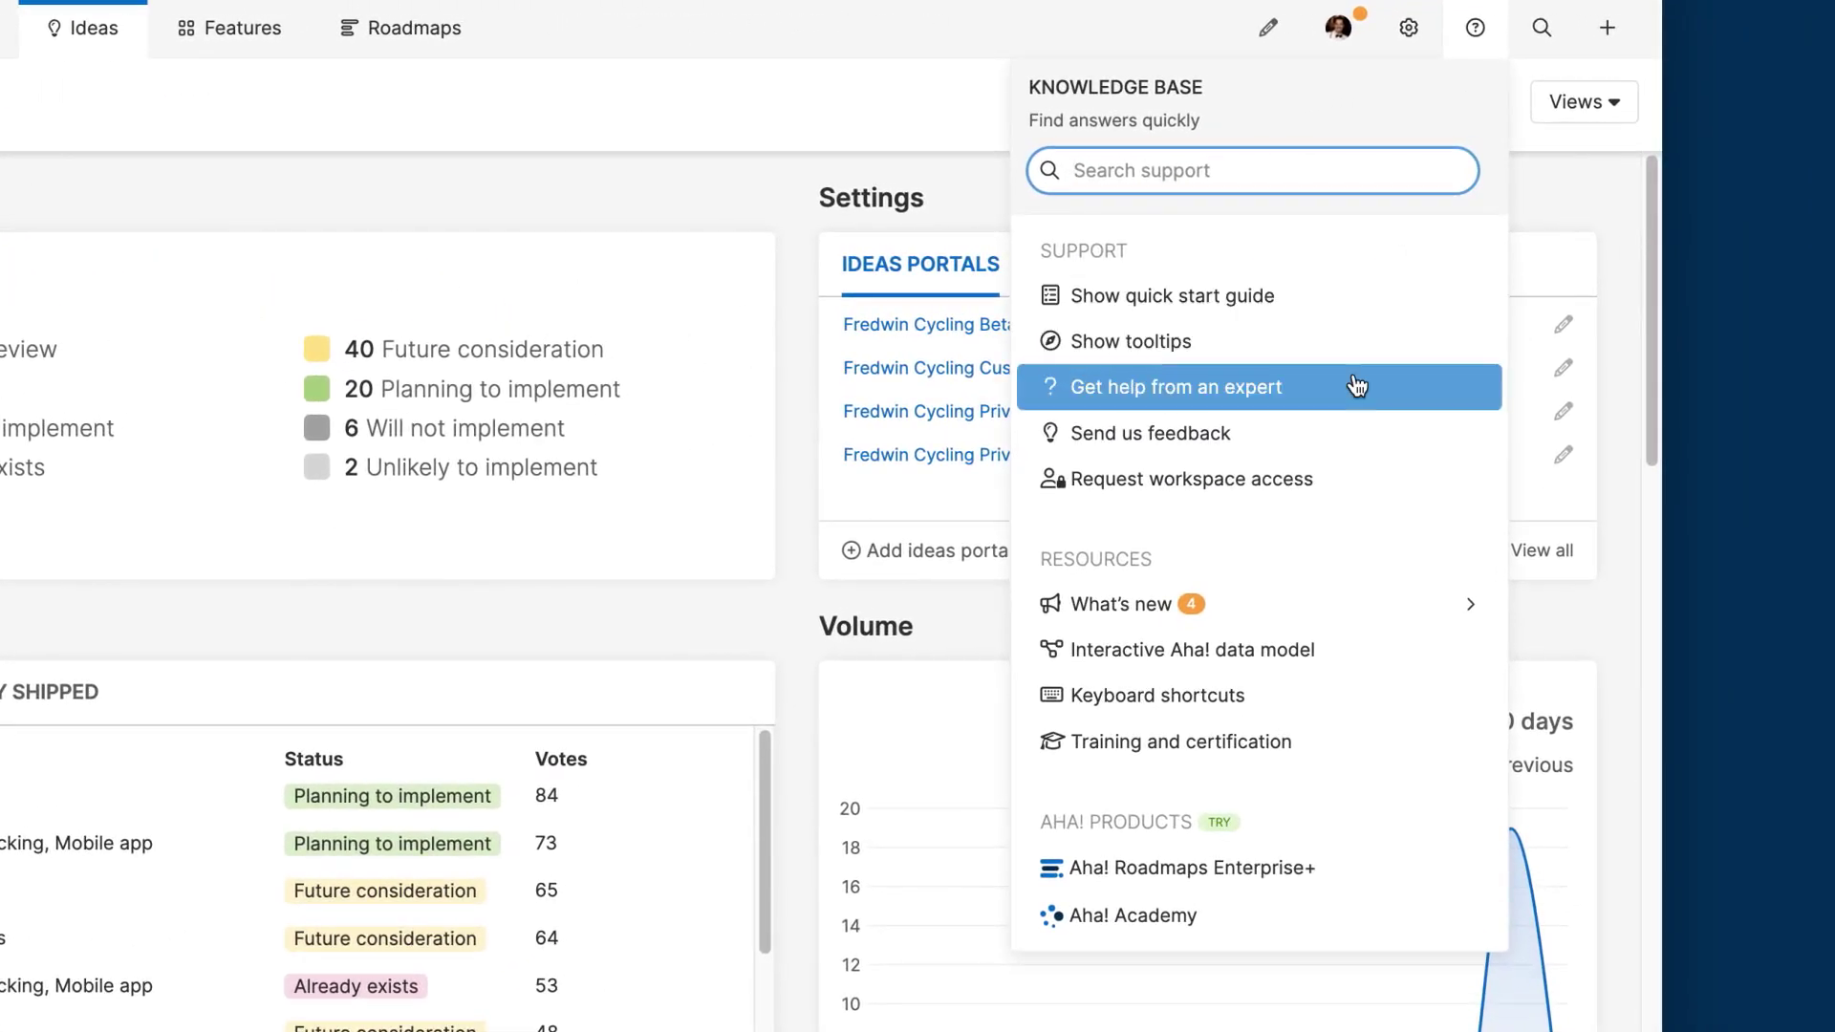
{"action": "left_click", "coordinate": [1358, 386]}
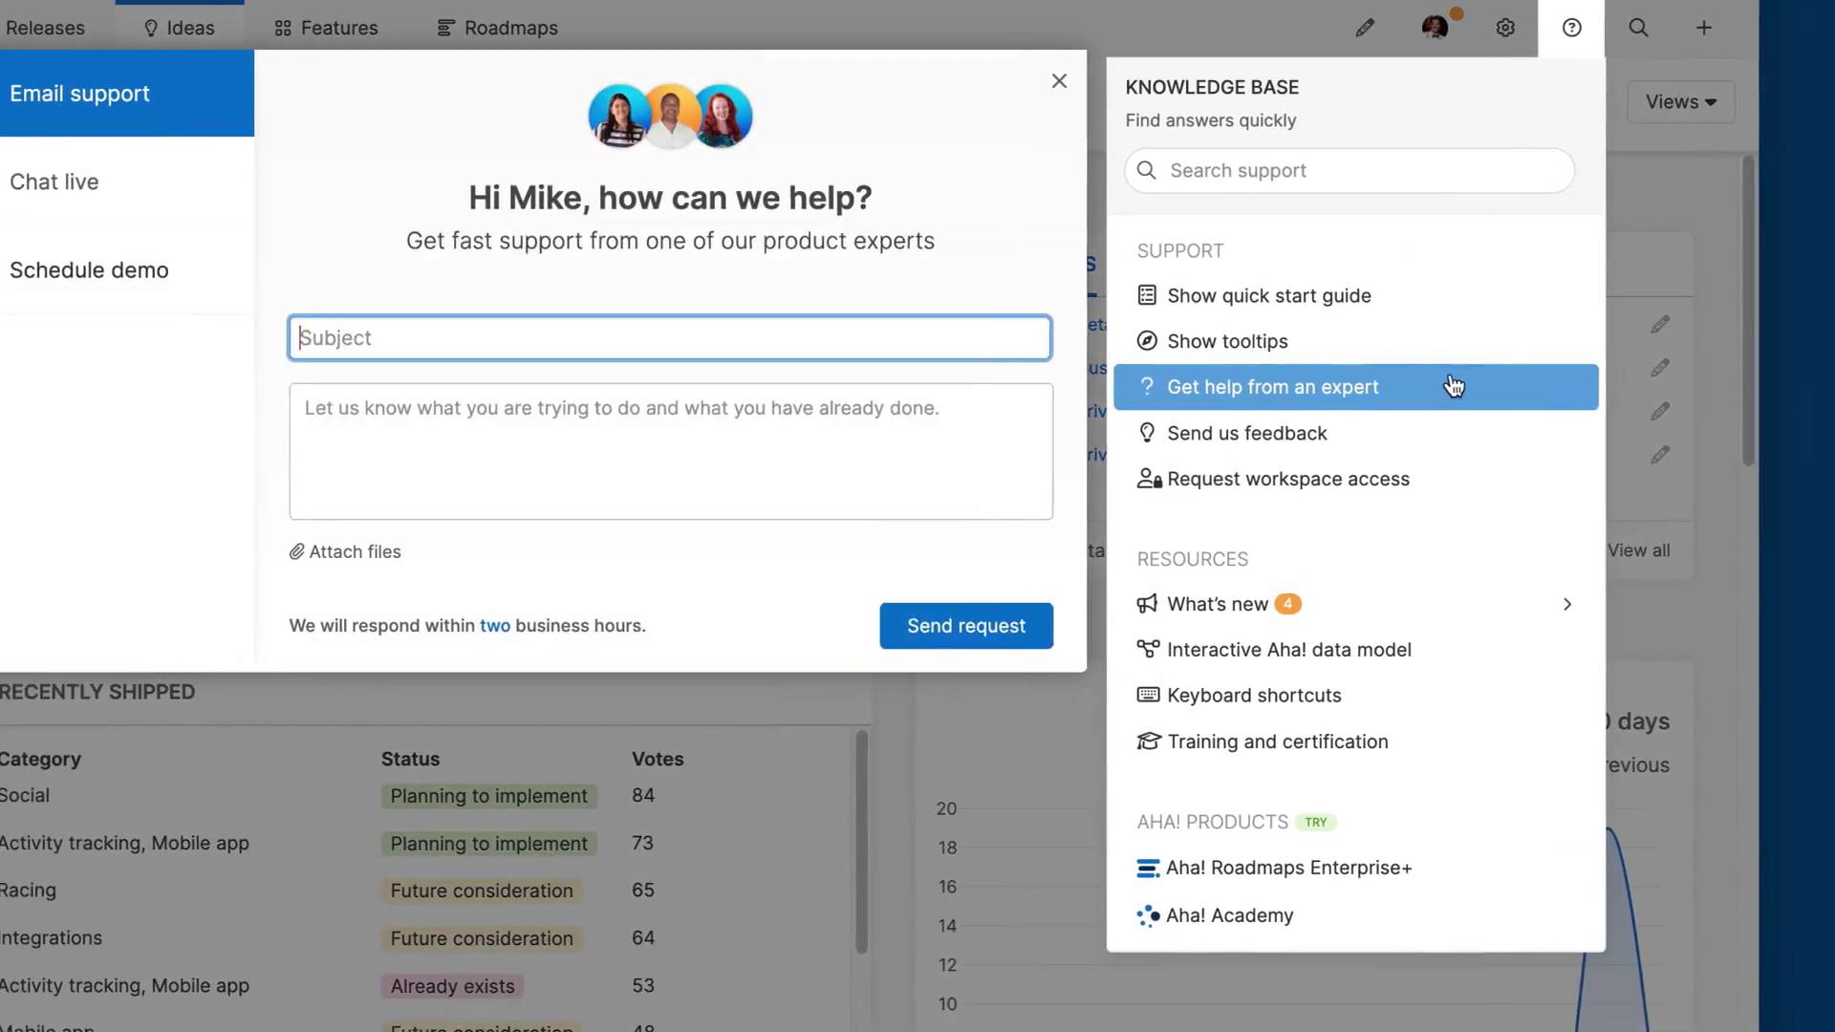